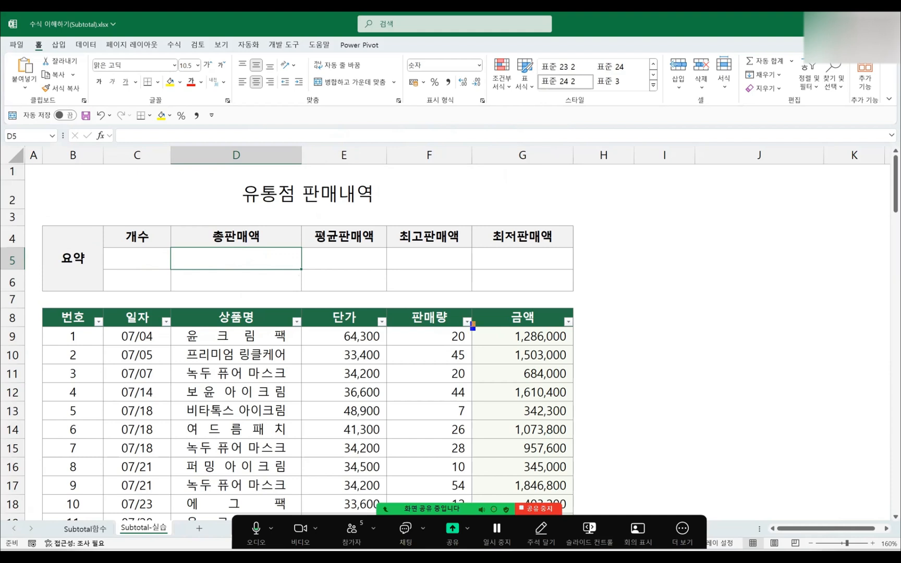
{"action": "left_click_drag", "start_coordinate": [598, 317], "coordinate": [597, 476]}
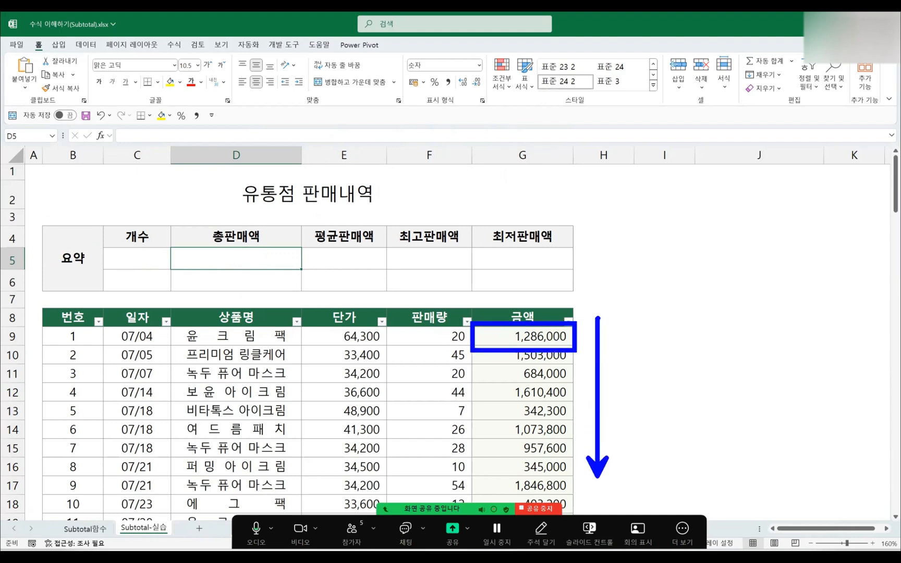
{"action": "left_click", "coordinate": [580, 264]}
{"action": "mouse_move", "coordinate": [625, 194]}
{"action": "left_mouse_down"}
{"action": "mouse_move", "coordinate": [621, 217]}
{"action": "mouse_move", "coordinate": [699, 203]}
{"action": "mouse_move", "coordinate": [625, 194]}
{"action": "left_mouse_up"}
{"action": "left_click_drag", "start_coordinate": [656, 238], "coordinate": [655, 401]}
{"action": "mouse_move", "coordinate": [630, 365]}
{"action": "left_mouse_down"}
{"action": "mouse_move", "coordinate": [653, 402]}
{"action": "mouse_move", "coordinate": [686, 354]}
{"action": "left_mouse_up"}
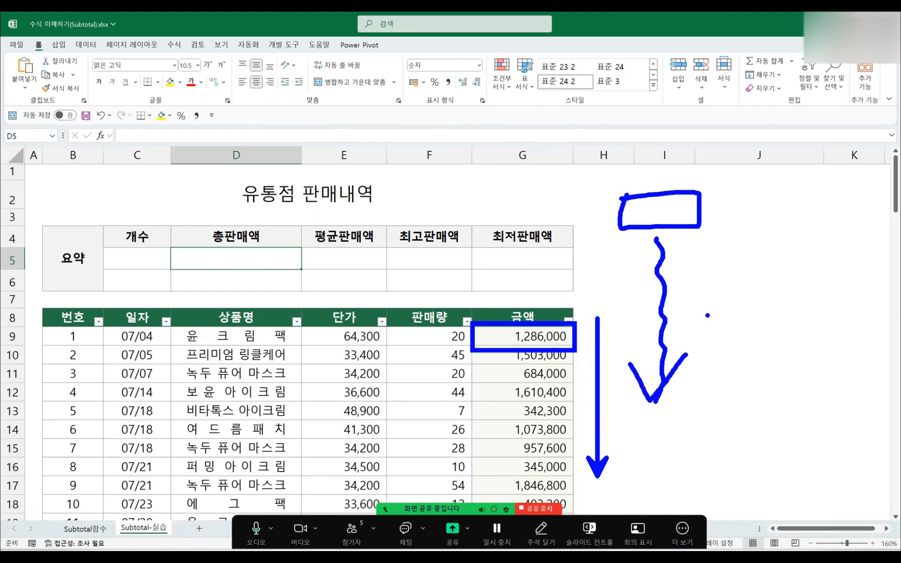
{"action": "left_click_drag", "start_coordinate": [449, 123], "coordinate": [449, 154]}
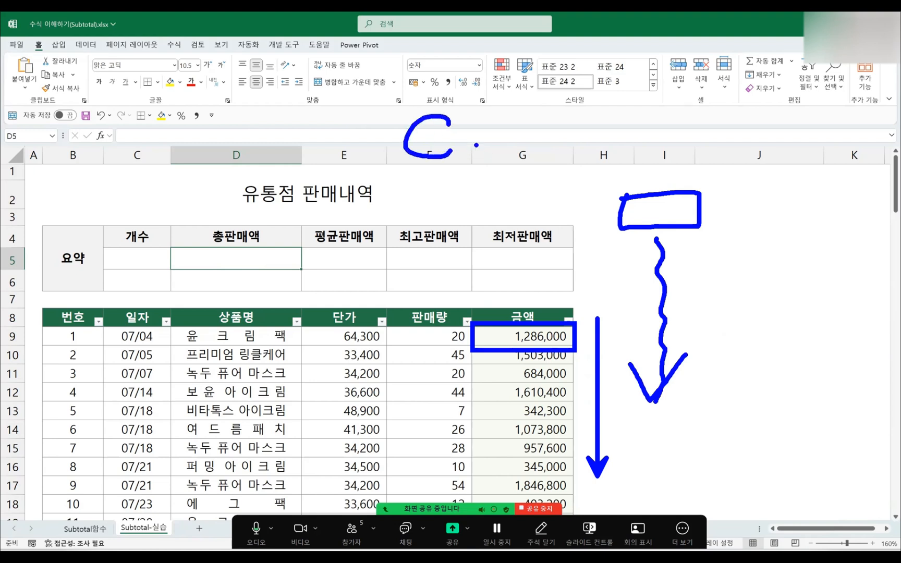
{"action": "mouse_move", "coordinate": [469, 121]}
{"action": "left_mouse_down"}
{"action": "mouse_move", "coordinate": [483, 153]}
{"action": "mouse_move", "coordinate": [487, 133]}
{"action": "left_mouse_up"}
{"action": "mouse_move", "coordinate": [487, 137]}
{"action": "left_mouse_down"}
{"action": "mouse_move", "coordinate": [504, 144]}
{"action": "mouse_move", "coordinate": [527, 126]}
{"action": "left_mouse_up"}
{"action": "left_click_drag", "start_coordinate": [532, 110], "coordinate": [548, 154]}
{"action": "mouse_move", "coordinate": [568, 125]}
{"action": "left_mouse_down"}
{"action": "mouse_move", "coordinate": [611, 123]}
{"action": "mouse_move", "coordinate": [593, 144]}
{"action": "left_mouse_up"}
{"action": "mouse_move", "coordinate": [704, 96]}
{"action": "left_mouse_down"}
{"action": "mouse_move", "coordinate": [668, 154]}
{"action": "mouse_move", "coordinate": [746, 157]}
{"action": "left_mouse_up"}
{"action": "left_click_drag", "start_coordinate": [754, 107], "coordinate": [769, 166]}
{"action": "mouse_move", "coordinate": [828, 114]}
{"action": "left_mouse_down"}
{"action": "mouse_move", "coordinate": [800, 165]}
{"action": "mouse_move", "coordinate": [813, 133]}
{"action": "left_mouse_up"}
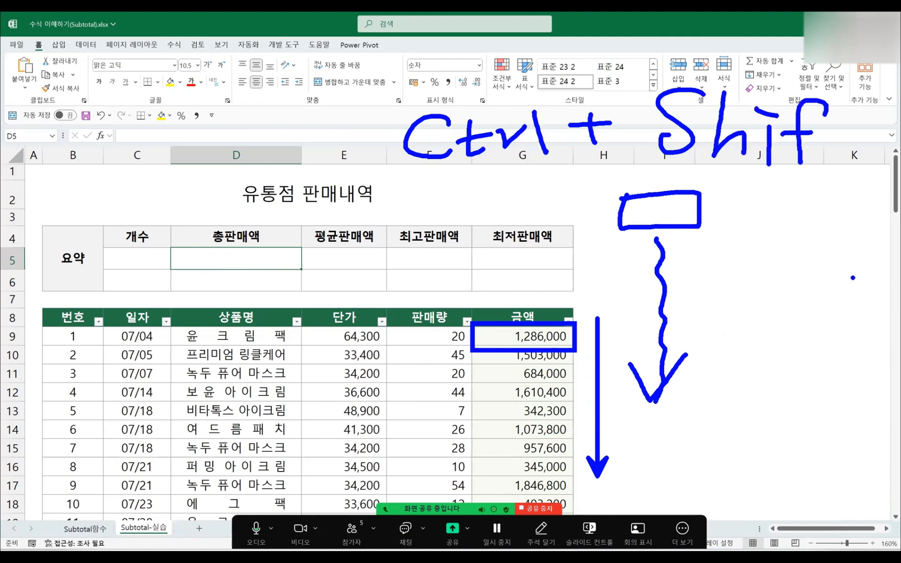
{"action": "mouse_move", "coordinate": [528, 321]}
{"action": "left_mouse_down"}
{"action": "mouse_move", "coordinate": [488, 328]}
{"action": "mouse_move", "coordinate": [547, 330]}
{"action": "left_mouse_up"}
{"action": "mouse_move", "coordinate": [513, 298]}
{"action": "left_mouse_down"}
{"action": "mouse_move", "coordinate": [520, 345]}
{"action": "mouse_move", "coordinate": [515, 299]}
{"action": "left_mouse_up"}
{"action": "left_click_drag", "start_coordinate": [524, 359], "coordinate": [534, 464]}
{"action": "mouse_move", "coordinate": [505, 435]}
{"action": "left_mouse_down"}
{"action": "mouse_move", "coordinate": [512, 445]}
{"action": "mouse_move", "coordinate": [563, 436]}
{"action": "left_mouse_up"}
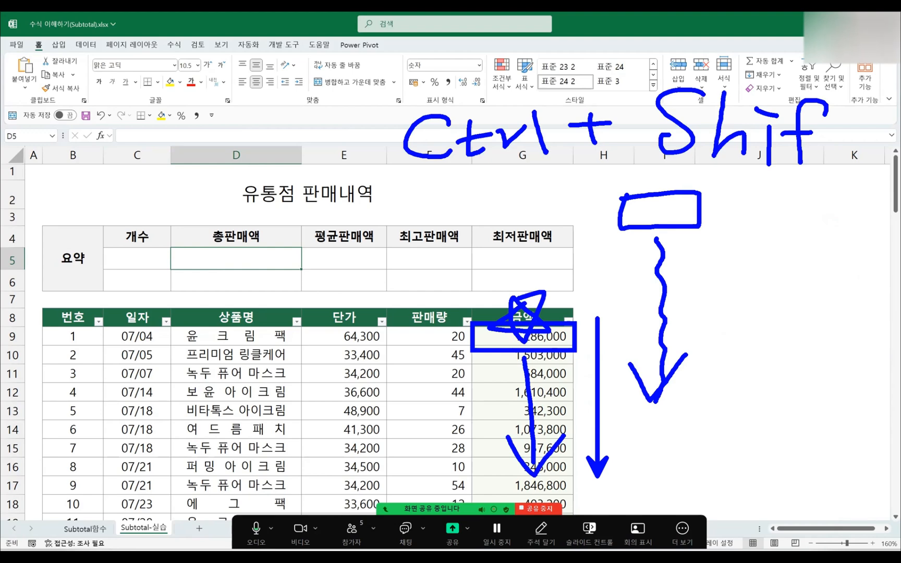
{"action": "key", "text": "Escape"}
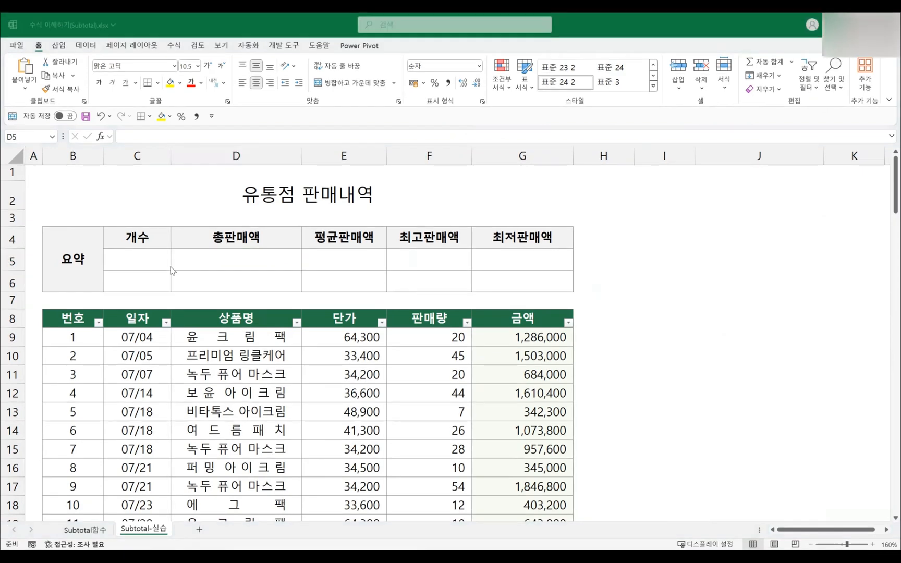
- Build a SUM formula in cell D5 under 총판매액 that covers the 금액 values in G9:G112
{"action": "type", "text": "="}
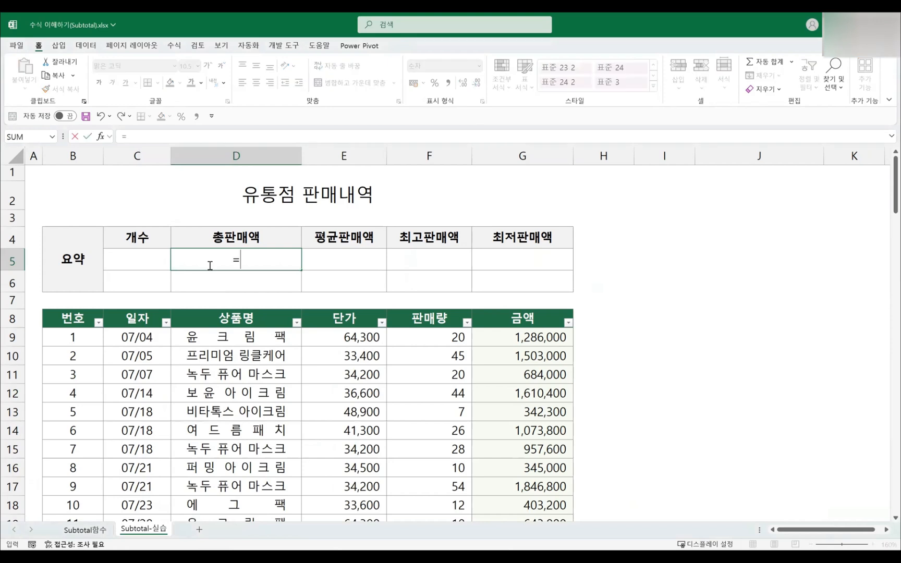
{"action": "type", "text": "su"}
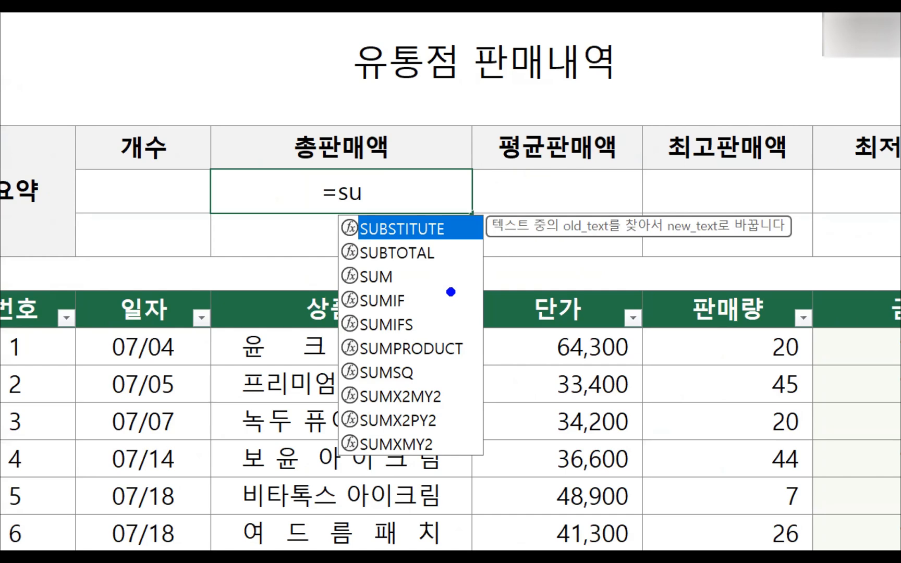
{"action": "mouse_move", "coordinate": [450, 225]}
{"action": "left_mouse_down"}
{"action": "mouse_move", "coordinate": [420, 254]}
{"action": "mouse_move", "coordinate": [427, 451]}
{"action": "mouse_move", "coordinate": [498, 386]}
{"action": "left_mouse_up"}
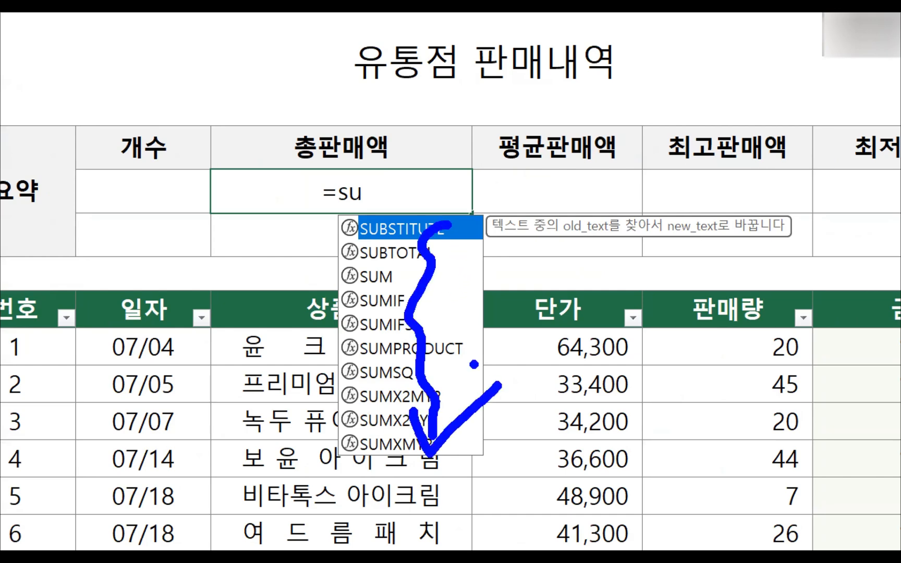
{"action": "key", "text": "Escape"}
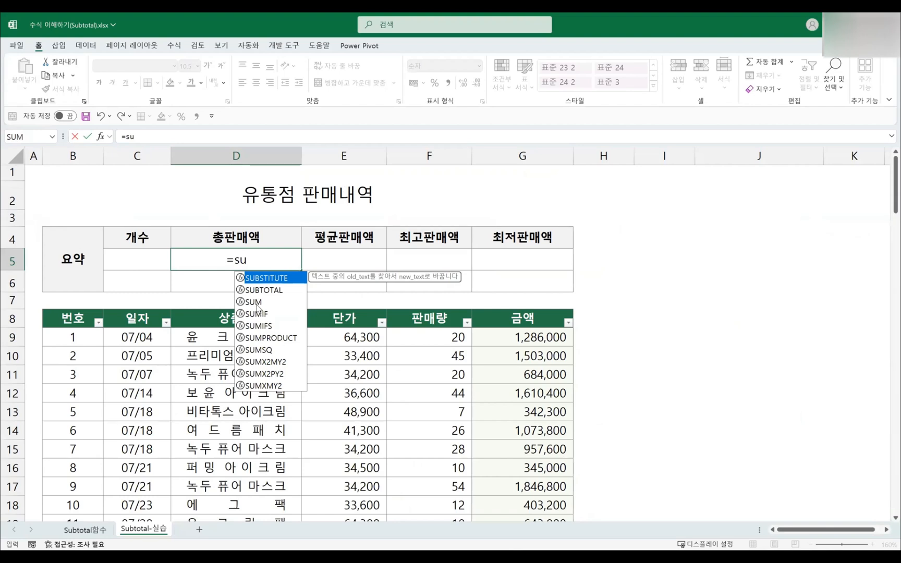
{"action": "double_click", "coordinate": [256, 305]}
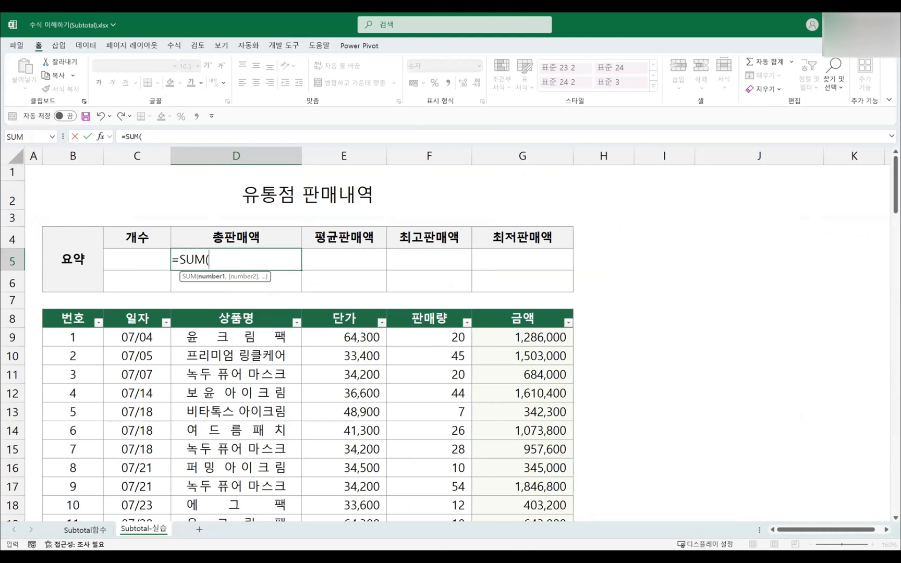
{"action": "left_click", "coordinate": [523, 338]}
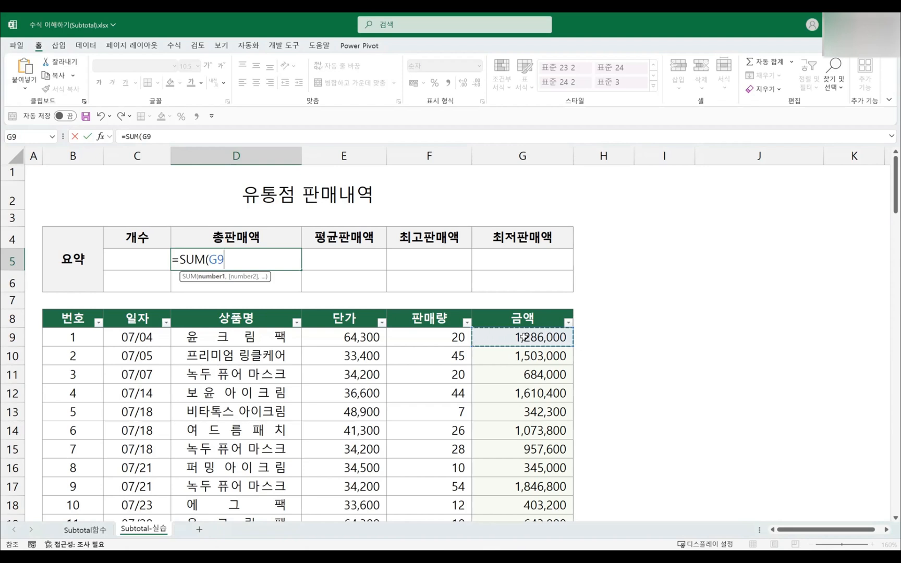
{"action": "key", "text": "ctrl+shift+Down"}
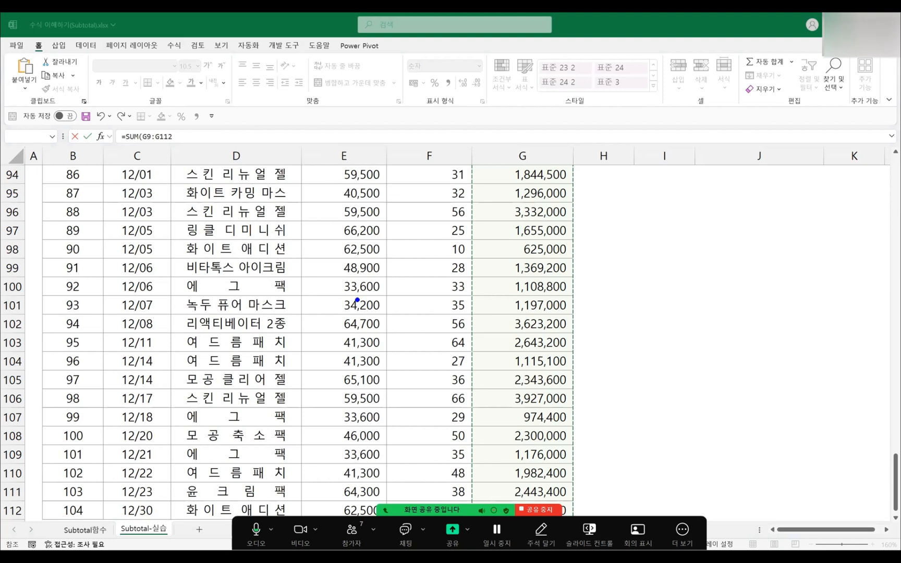
{"action": "left_click_drag", "start_coordinate": [308, 243], "coordinate": [302, 332]}
{"action": "mouse_move", "coordinate": [312, 258]}
{"action": "left_mouse_down"}
{"action": "mouse_move", "coordinate": [321, 254]}
{"action": "mouse_move", "coordinate": [316, 318]}
{"action": "left_mouse_up"}
{"action": "mouse_move", "coordinate": [405, 263]}
{"action": "left_mouse_down"}
{"action": "mouse_move", "coordinate": [410, 256]}
{"action": "mouse_move", "coordinate": [418, 331]}
{"action": "mouse_move", "coordinate": [470, 270]}
{"action": "left_mouse_up"}
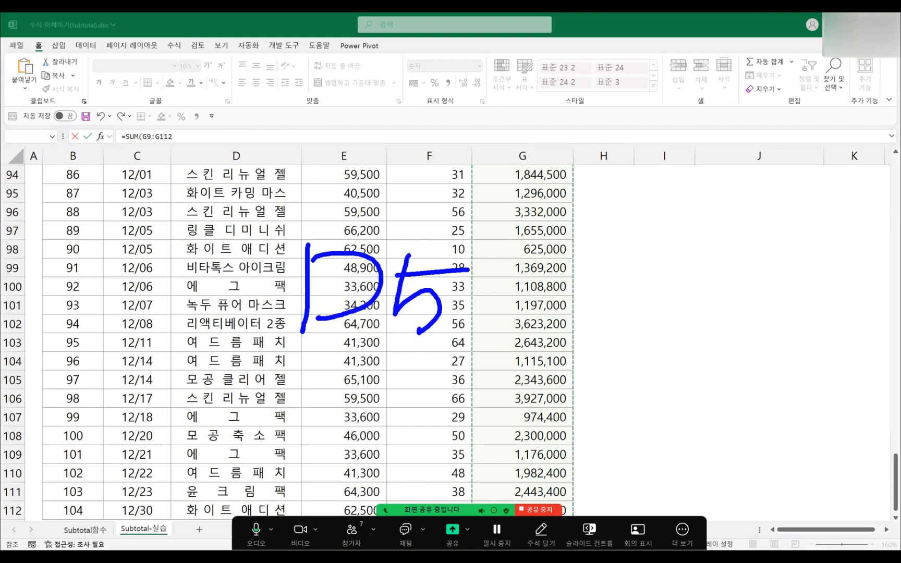
{"action": "left_click_drag", "start_coordinate": [222, 345], "coordinate": [303, 344]}
{"action": "left_click_drag", "start_coordinate": [245, 374], "coordinate": [308, 379]}
{"action": "left_click_drag", "start_coordinate": [383, 356], "coordinate": [342, 399]}
{"action": "mouse_move", "coordinate": [412, 383]}
{"action": "left_mouse_down"}
{"action": "mouse_move", "coordinate": [454, 414]}
{"action": "mouse_move", "coordinate": [462, 407]}
{"action": "left_mouse_up"}
{"action": "left_click_drag", "start_coordinate": [537, 336], "coordinate": [516, 408]}
{"action": "mouse_move", "coordinate": [449, 390]}
{"action": "left_mouse_down"}
{"action": "mouse_move", "coordinate": [472, 386]}
{"action": "mouse_move", "coordinate": [497, 401]}
{"action": "left_mouse_up"}
{"action": "left_click_drag", "start_coordinate": [607, 340], "coordinate": [615, 336]}
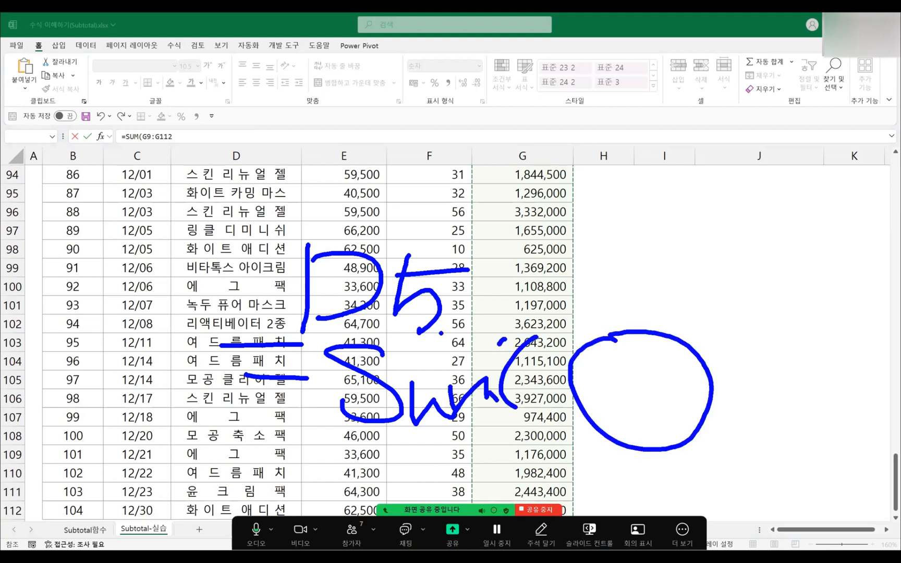
{"action": "left_click_drag", "start_coordinate": [364, 224], "coordinate": [392, 224]}
{"action": "left_click_drag", "start_coordinate": [113, 123], "coordinate": [162, 141]}
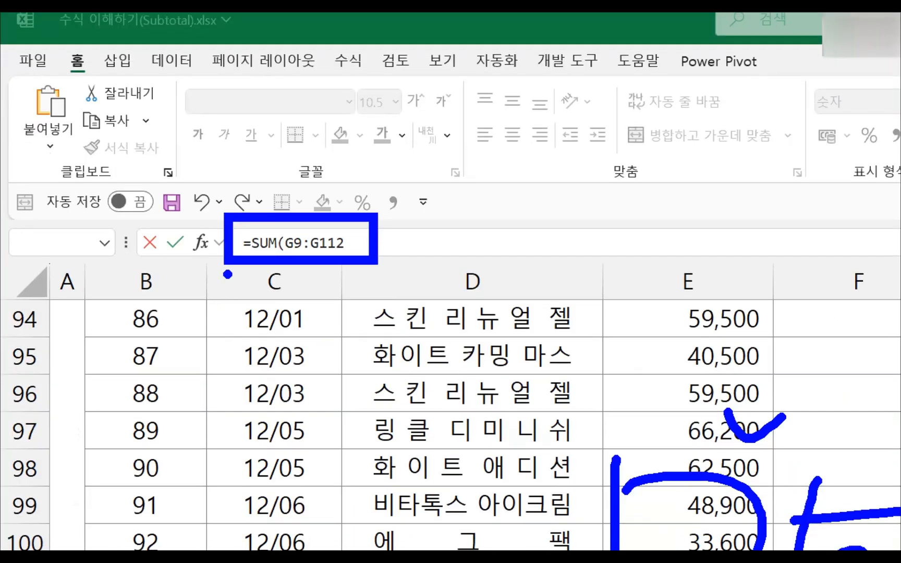
{"action": "left_click_drag", "start_coordinate": [293, 264], "coordinate": [289, 336]}
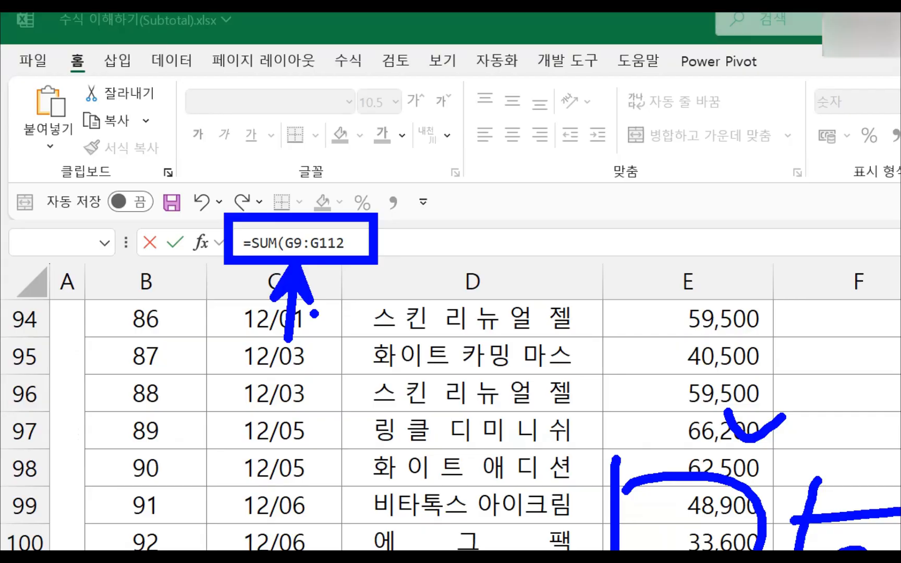
{"action": "key", "text": "Escape"}
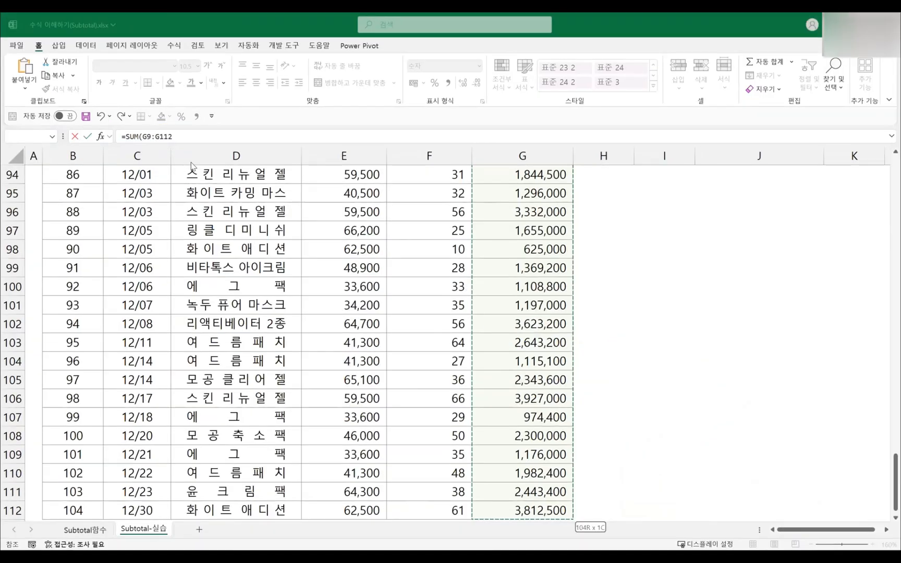
- Complete the open SUM formula for 총판매액 and reselect cell D5
{"action": "key", "text": "Escape"}
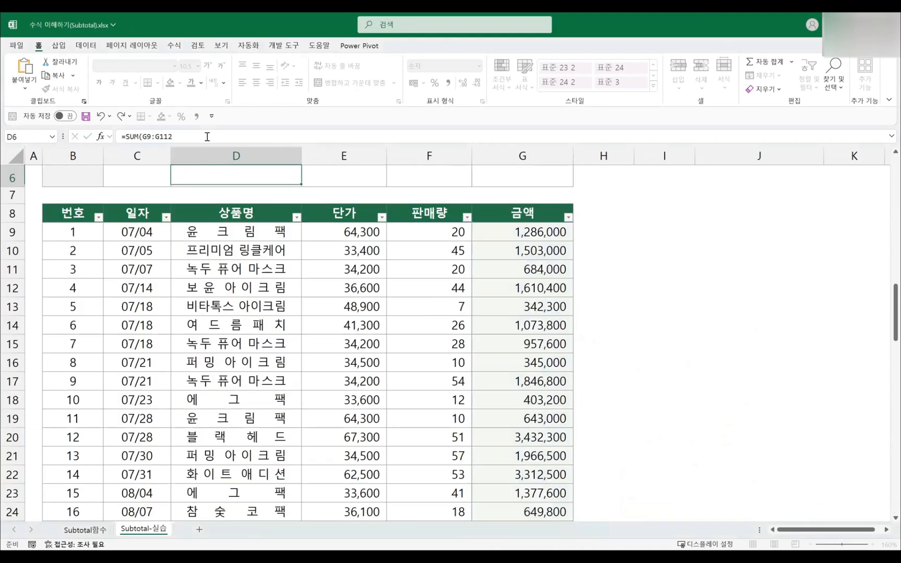
{"action": "key", "text": "Return"}
{"action": "key", "text": "Up"}
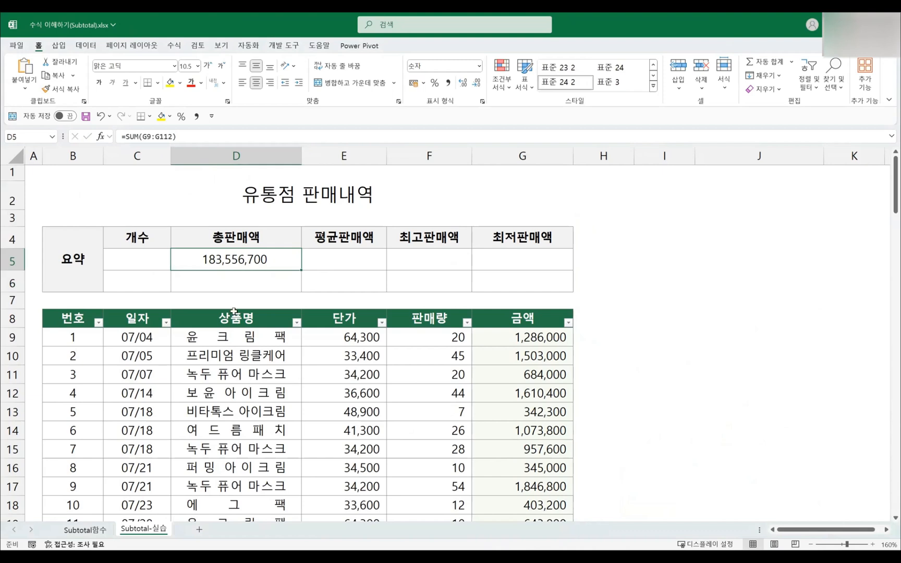
- Enter =SUBTOTAL(9,G9:G112) in cell D6 to total the 금액 column with function number 9 (SUM)
{"action": "left_click", "coordinate": [239, 280]}
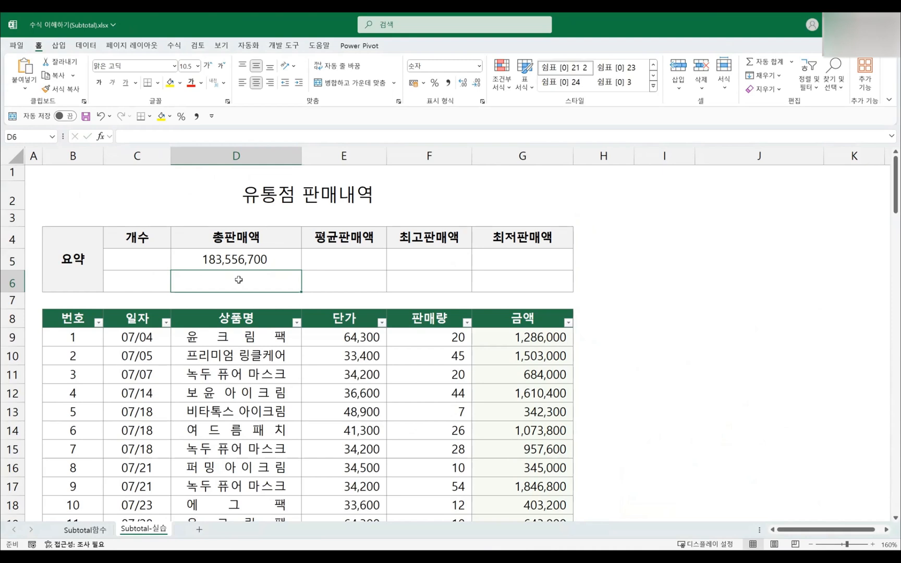
{"action": "type", "text": "=su"}
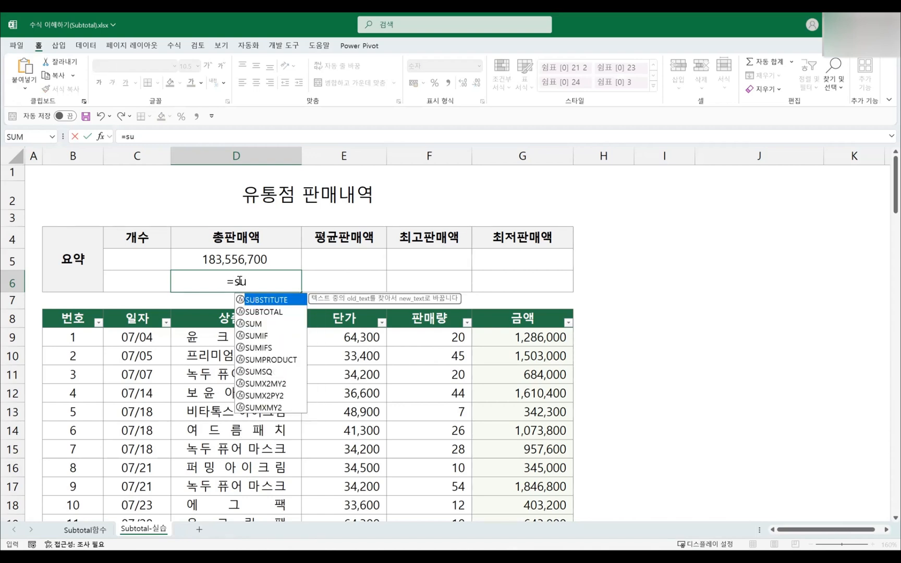
{"action": "double_click", "coordinate": [276, 313]}
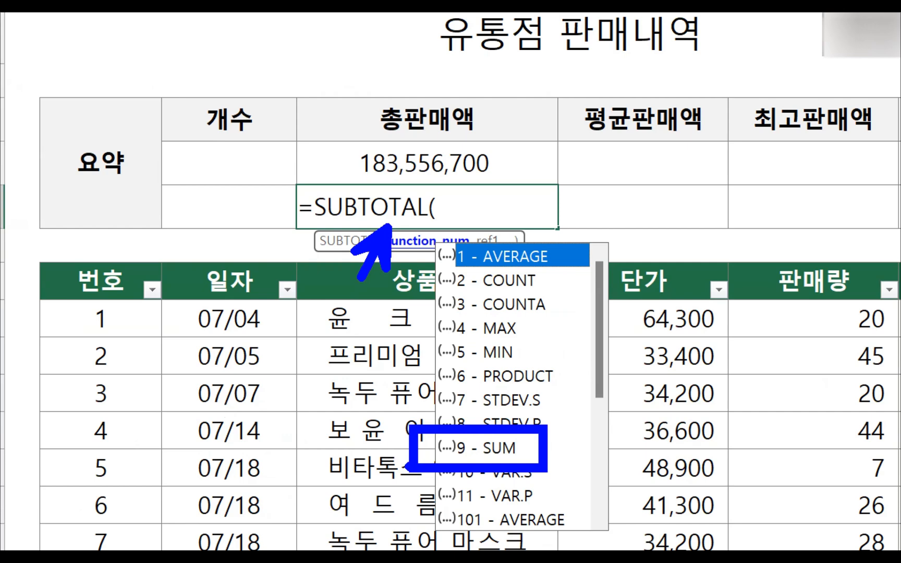
{"action": "type", "text": "9,"}
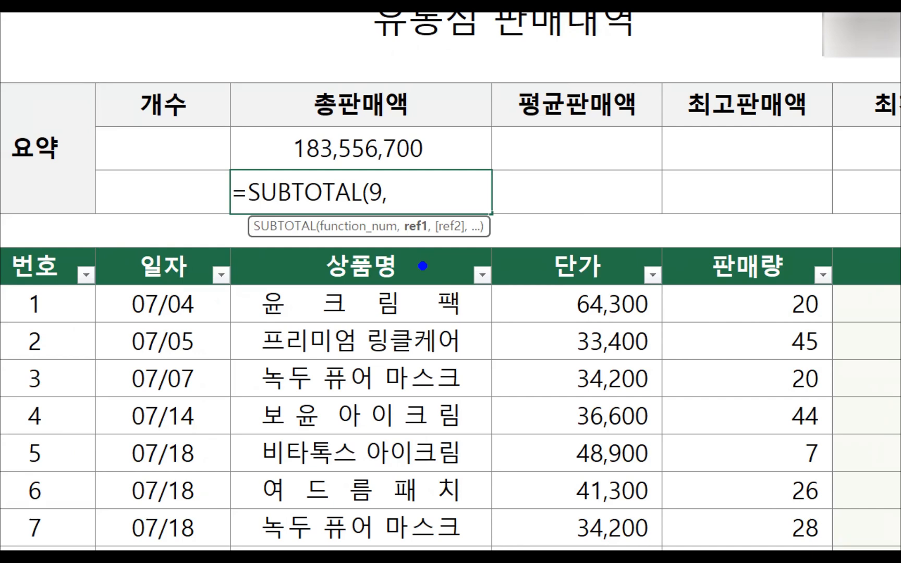
{"action": "left_click_drag", "start_coordinate": [438, 177], "coordinate": [487, 111]}
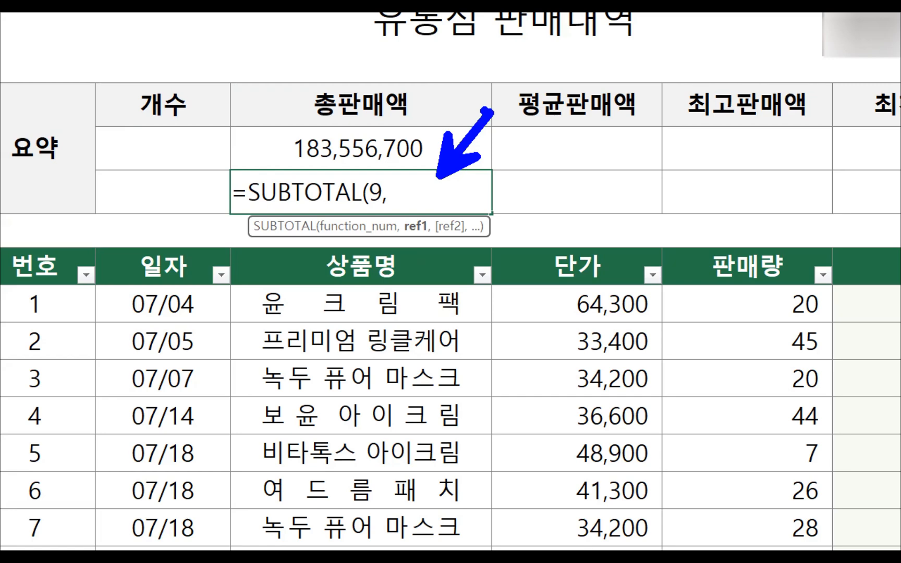
{"action": "left_click_drag", "start_coordinate": [387, 209], "coordinate": [402, 295]}
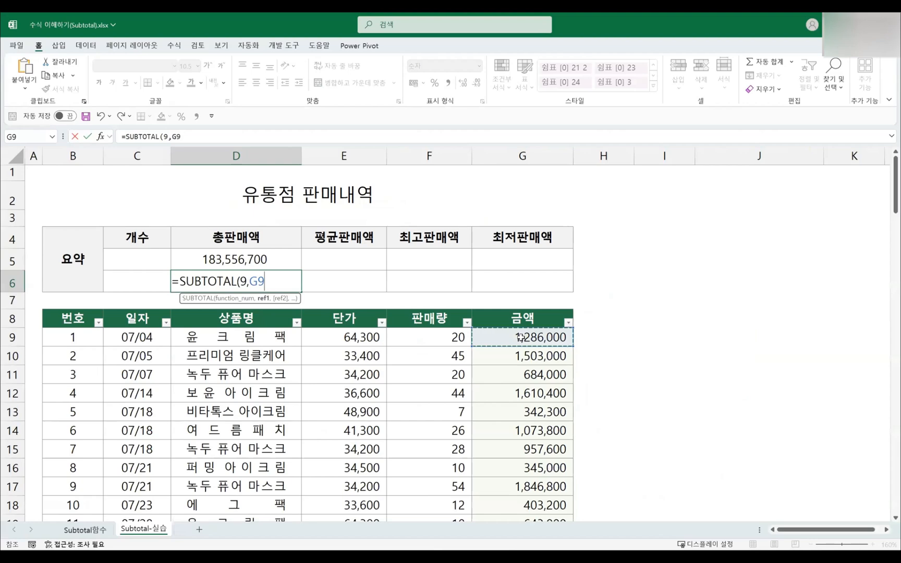
{"action": "key", "text": "ctrl+shift+Down"}
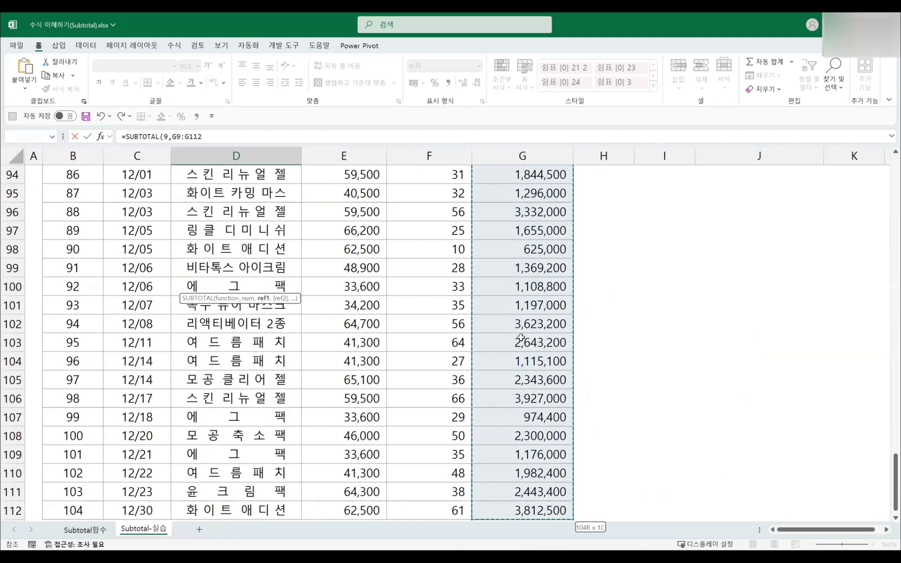
{"action": "key", "text": "Escape"}
{"action": "scroll", "coordinate": [264, 229], "scroll_direction": "up", "scroll_amount": 2}
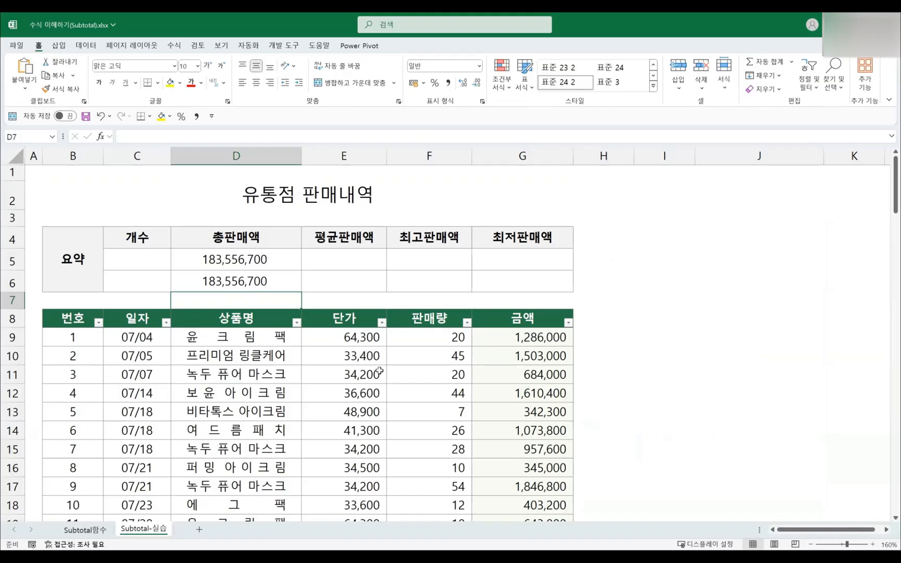
{"action": "left_click", "coordinate": [755, 489]}
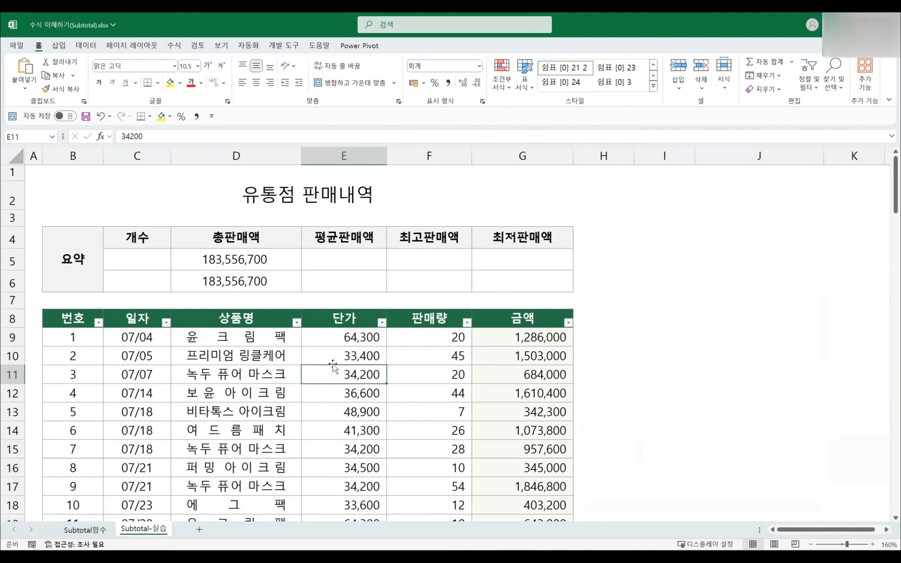
{"action": "scroll", "coordinate": [332, 364], "scroll_direction": "down", "scroll_amount": 1}
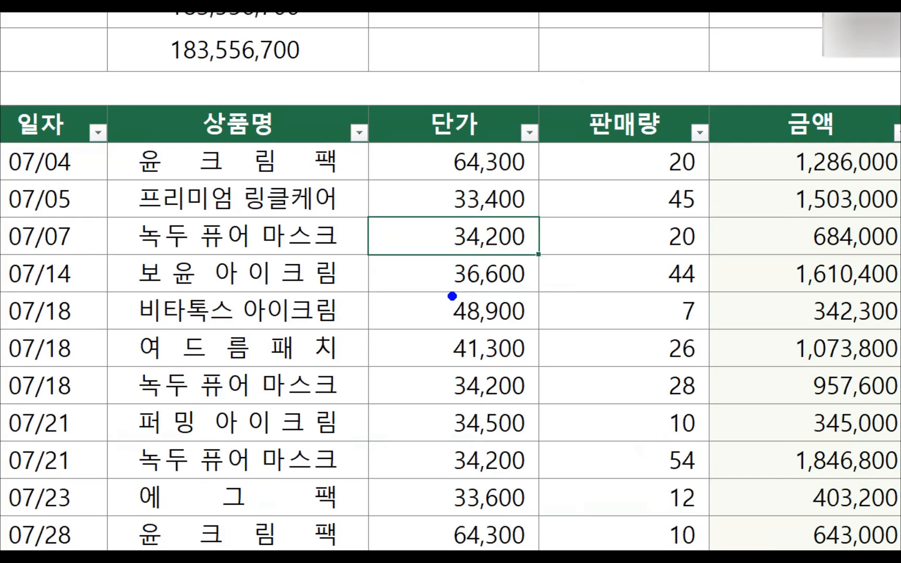
{"action": "left_click_drag", "start_coordinate": [452, 294], "coordinate": [472, 360]}
{"action": "left_click_drag", "start_coordinate": [468, 288], "coordinate": [397, 394]}
{"action": "left_click_drag", "start_coordinate": [490, 313], "coordinate": [493, 315]}
{"action": "left_click_drag", "start_coordinate": [623, 365], "coordinate": [568, 320]}
{"action": "left_click_drag", "start_coordinate": [621, 265], "coordinate": [669, 307]}
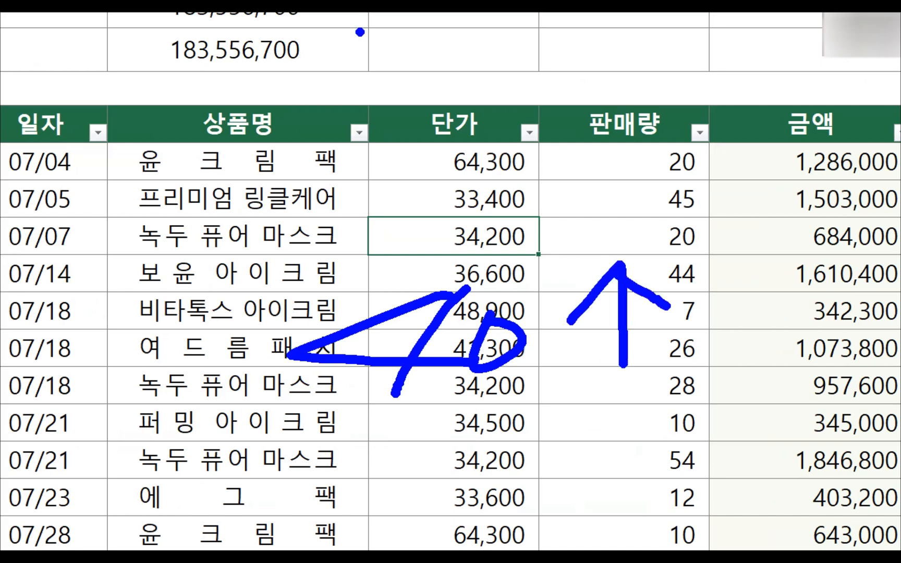
{"action": "left_click_drag", "start_coordinate": [367, 57], "coordinate": [401, 153]}
{"action": "mouse_move", "coordinate": [358, 75]}
{"action": "left_mouse_down"}
{"action": "mouse_move", "coordinate": [461, 78]}
{"action": "mouse_move", "coordinate": [438, 133]}
{"action": "left_mouse_up"}
{"action": "left_click_drag", "start_coordinate": [639, 39], "coordinate": [628, 153]}
{"action": "left_click_drag", "start_coordinate": [603, 121], "coordinate": [625, 154]}
{"action": "left_click_drag", "start_coordinate": [654, 119], "coordinate": [629, 154]}
{"action": "mouse_move", "coordinate": [704, 166]}
{"action": "left_mouse_down"}
{"action": "mouse_move", "coordinate": [314, 168]}
{"action": "mouse_move", "coordinate": [640, 227]}
{"action": "mouse_move", "coordinate": [579, 170]}
{"action": "left_mouse_up"}
{"action": "left_click", "coordinate": [566, 187]}
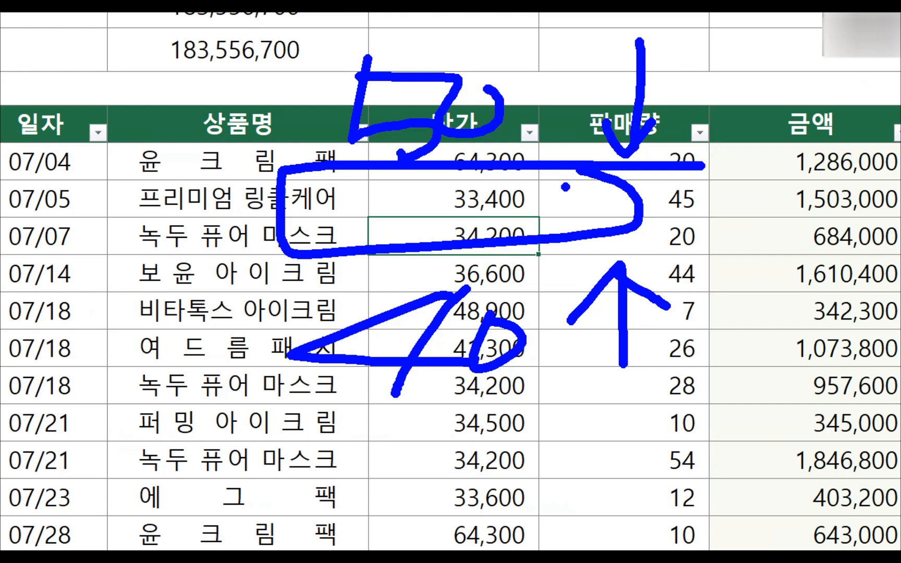
{"action": "mouse_move", "coordinate": [659, 416]}
{"action": "left_mouse_down"}
{"action": "mouse_move", "coordinate": [107, 264]}
{"action": "mouse_move", "coordinate": [380, 14]}
{"action": "mouse_move", "coordinate": [717, 102]}
{"action": "mouse_move", "coordinate": [678, 390]}
{"action": "mouse_move", "coordinate": [631, 427]}
{"action": "left_mouse_up"}
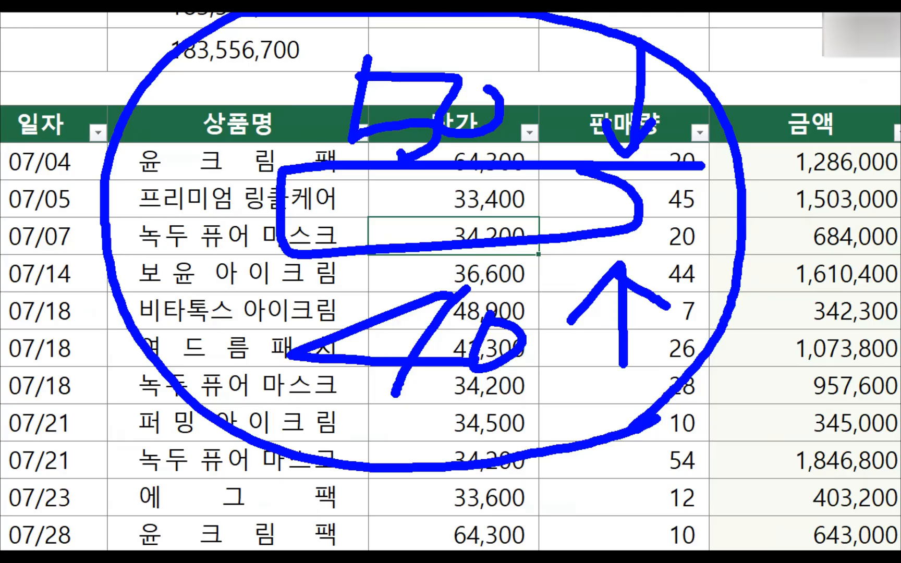
{"action": "key", "text": "Escape"}
- Switch to PowerPoint and review the 추가 slide explaining the comparison operators >, >=, < and <=
{"action": "key", "text": "alt+Tab"}
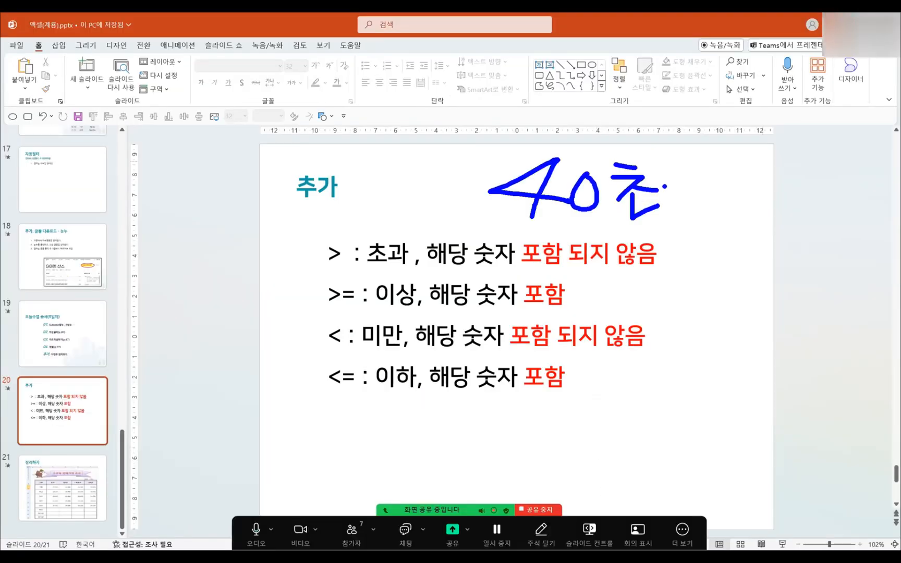
{"action": "mouse_move", "coordinate": [665, 174]}
{"action": "left_mouse_down"}
{"action": "mouse_move", "coordinate": [662, 200]}
{"action": "mouse_move", "coordinate": [701, 197]}
{"action": "left_mouse_up"}
{"action": "mouse_move", "coordinate": [708, 173]}
{"action": "left_mouse_down"}
{"action": "mouse_move", "coordinate": [706, 205]}
{"action": "mouse_move", "coordinate": [734, 191]}
{"action": "left_mouse_up"}
{"action": "mouse_move", "coordinate": [705, 276]}
{"action": "left_mouse_down"}
{"action": "mouse_move", "coordinate": [713, 326]}
{"action": "mouse_move", "coordinate": [757, 276]}
{"action": "left_mouse_up"}
{"action": "mouse_move", "coordinate": [758, 294]}
{"action": "left_mouse_down"}
{"action": "mouse_move", "coordinate": [738, 312]}
{"action": "mouse_move", "coordinate": [762, 300]}
{"action": "left_mouse_up"}
{"action": "left_click_drag", "start_coordinate": [784, 287], "coordinate": [788, 307]}
{"action": "mouse_move", "coordinate": [803, 270]}
{"action": "left_mouse_down"}
{"action": "mouse_move", "coordinate": [807, 336]}
{"action": "mouse_move", "coordinate": [855, 278]}
{"action": "left_mouse_up"}
{"action": "left_click_drag", "start_coordinate": [836, 288], "coordinate": [838, 312]}
{"action": "left_click_drag", "start_coordinate": [865, 267], "coordinate": [867, 331]}
{"action": "left_click_drag", "start_coordinate": [870, 312], "coordinate": [885, 310]}
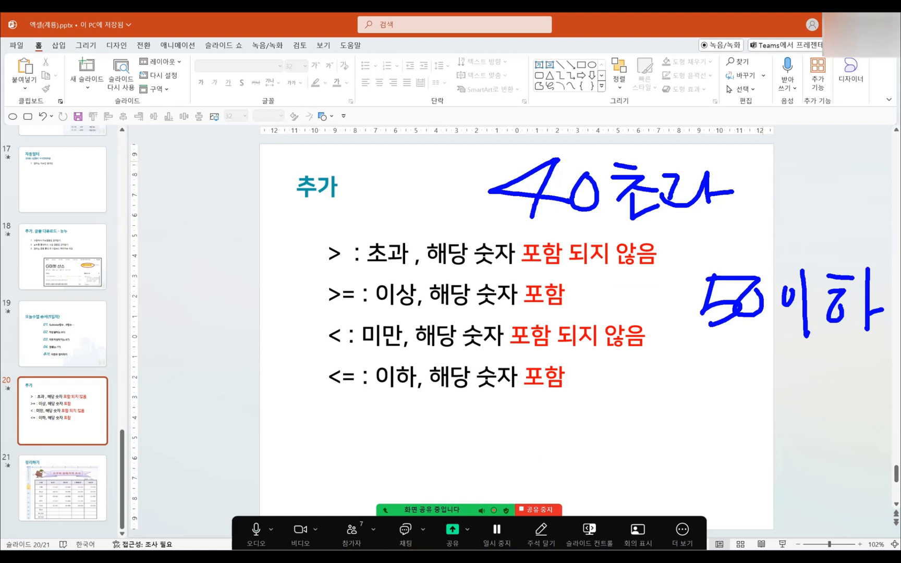
- Annotate the slide's handwritten conditions with > for 40 초과 and <= for 50 이하, and switch back to the Excel workbook
{"action": "left_click_drag", "start_coordinate": [605, 235], "coordinate": [752, 227]}
{"action": "left_click_drag", "start_coordinate": [639, 94], "coordinate": [632, 137]}
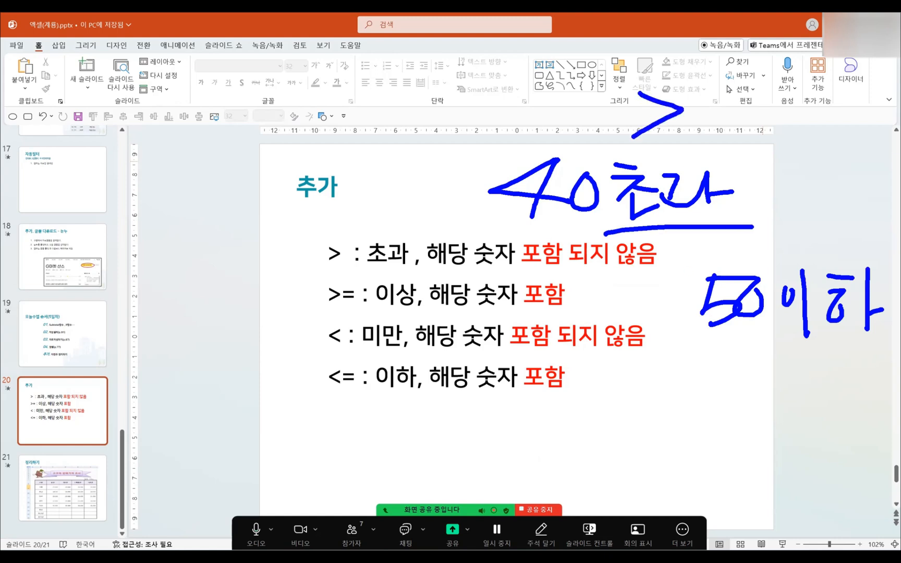
{"action": "mouse_move", "coordinate": [835, 200]}
{"action": "left_mouse_down"}
{"action": "mouse_move", "coordinate": [814, 213]}
{"action": "mouse_move", "coordinate": [826, 259]}
{"action": "left_mouse_up"}
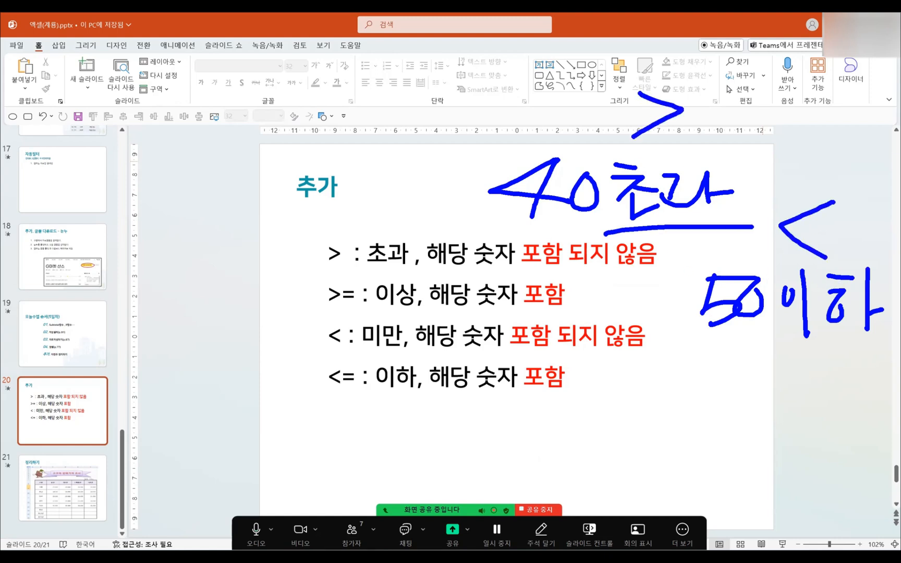
{"action": "left_click_drag", "start_coordinate": [832, 225], "coordinate": [883, 219]}
{"action": "left_click_drag", "start_coordinate": [832, 238], "coordinate": [879, 235]}
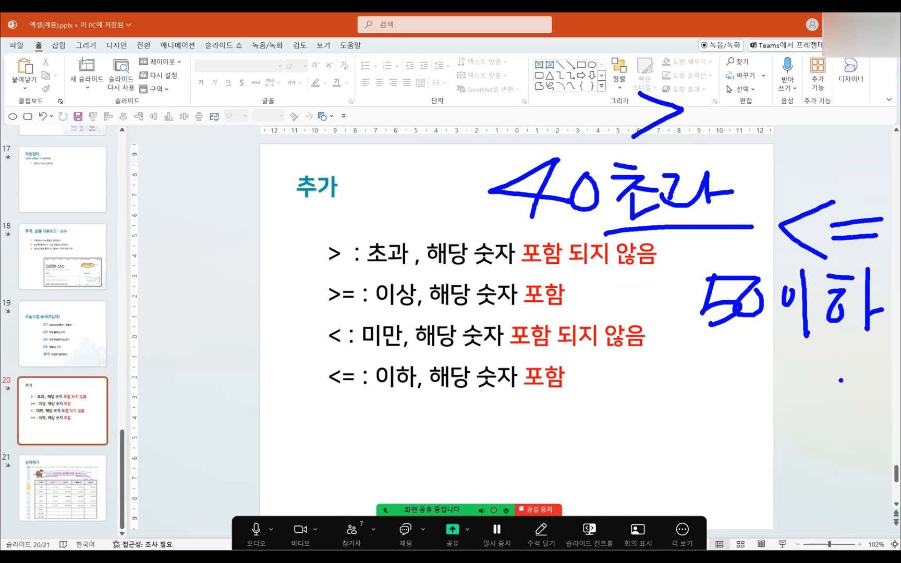
{"action": "key", "text": "Escape"}
{"action": "key", "text": "alt+Tab"}
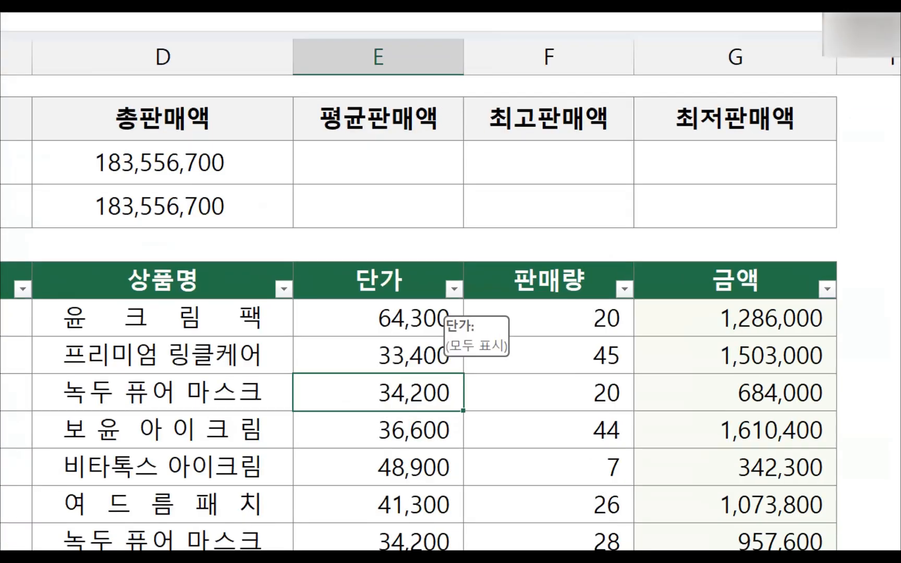
- Examine the number filter choices for the 단가 column, highlight the 해당 범위 option, and close the filter list
{"action": "left_click_drag", "start_coordinate": [391, 279], "coordinate": [364, 284]}
{"action": "mouse_move", "coordinate": [421, 313]}
{"action": "left_mouse_down"}
{"action": "mouse_move", "coordinate": [472, 255]}
{"action": "mouse_move", "coordinate": [485, 314]}
{"action": "left_mouse_up"}
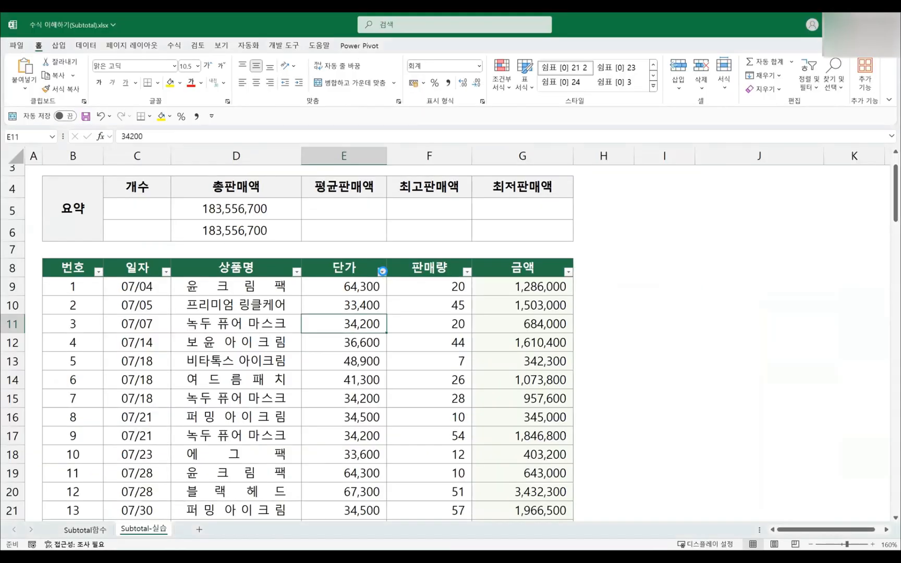
{"action": "left_click", "coordinate": [454, 288]}
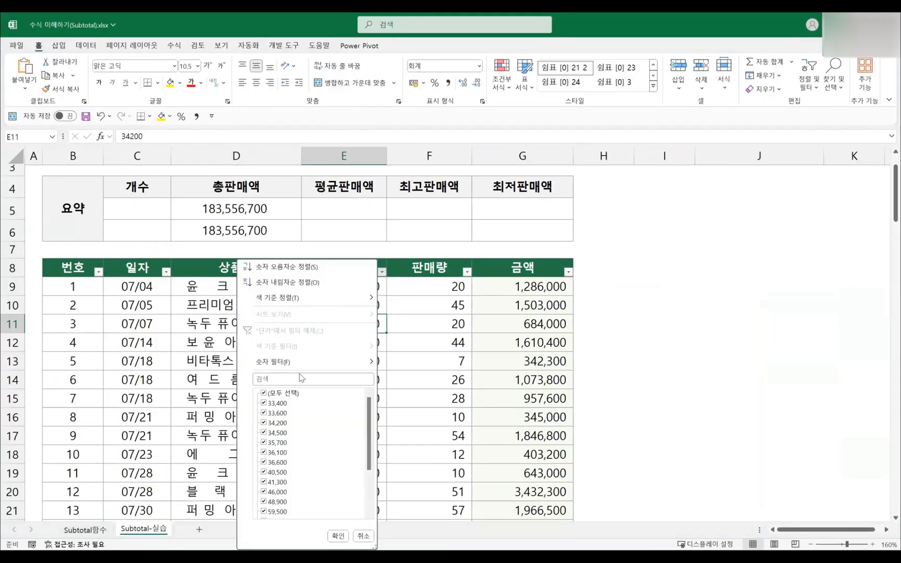
{"action": "mouse_move", "coordinate": [296, 365]}
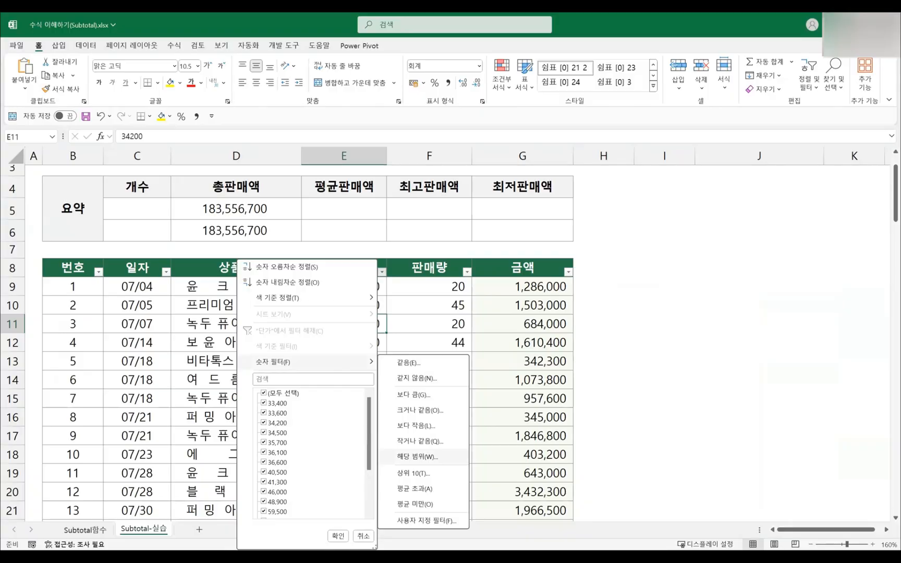
{"action": "key", "text": "ctrl+1"}
{"action": "left_click", "coordinate": [450, 334]}
{"action": "left_click_drag", "start_coordinate": [391, 317], "coordinate": [503, 361]}
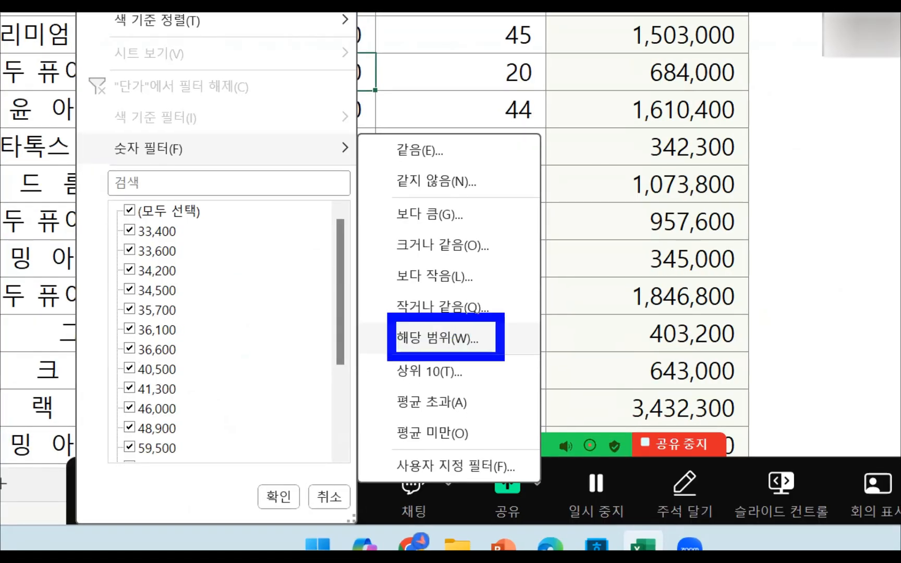
{"action": "left_click_drag", "start_coordinate": [437, 362], "coordinate": [460, 405]}
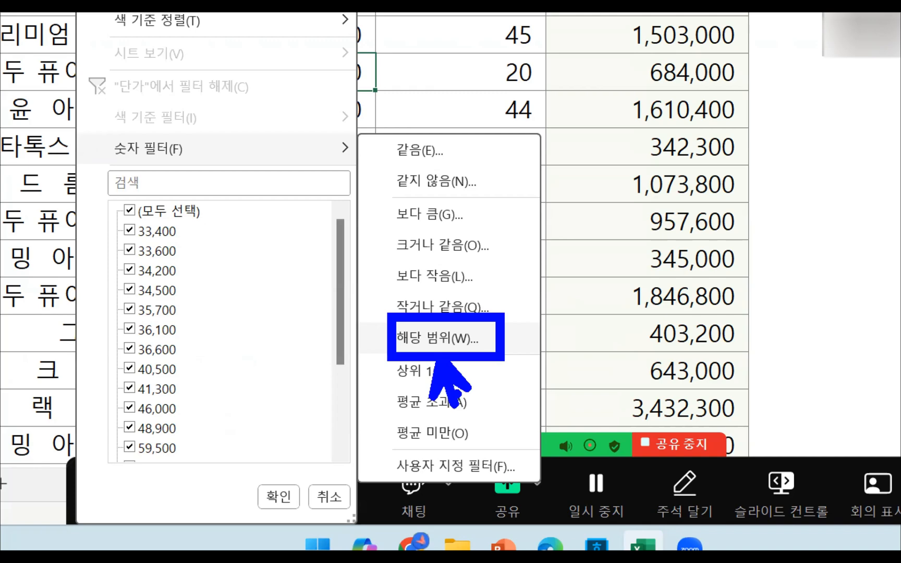
{"action": "key", "text": "Escape"}
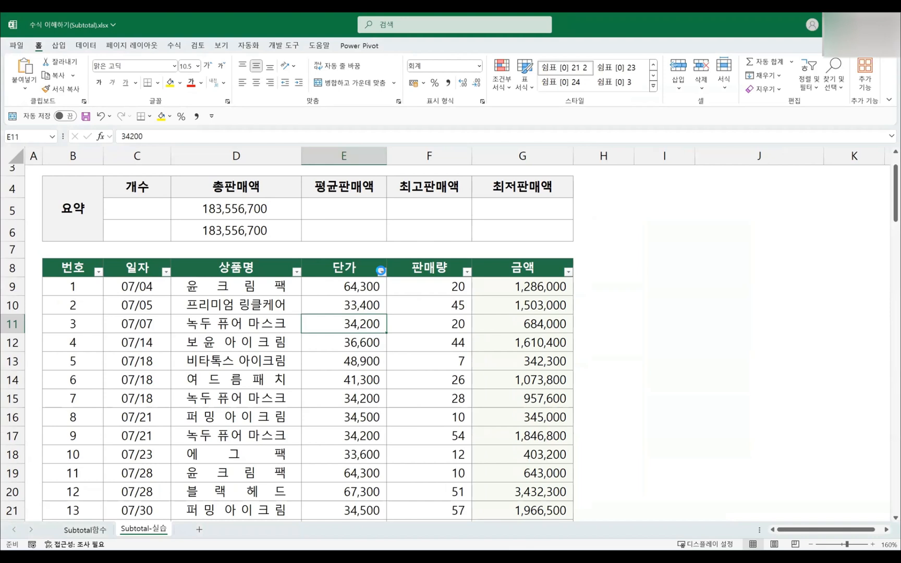
- Filter the 단가 column to values greater than 40000 and less than or equal to 50000
{"action": "left_click", "coordinate": [382, 271]}
{"action": "left_click", "coordinate": [420, 410]}
{"action": "left_click", "coordinate": [383, 274]}
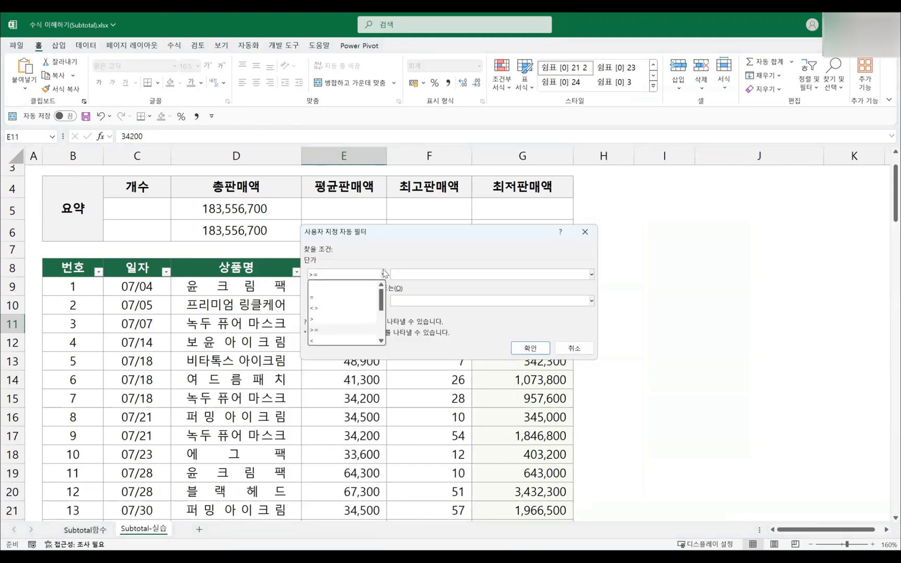
{"action": "left_click", "coordinate": [325, 319]}
{"action": "left_click", "coordinate": [399, 274]}
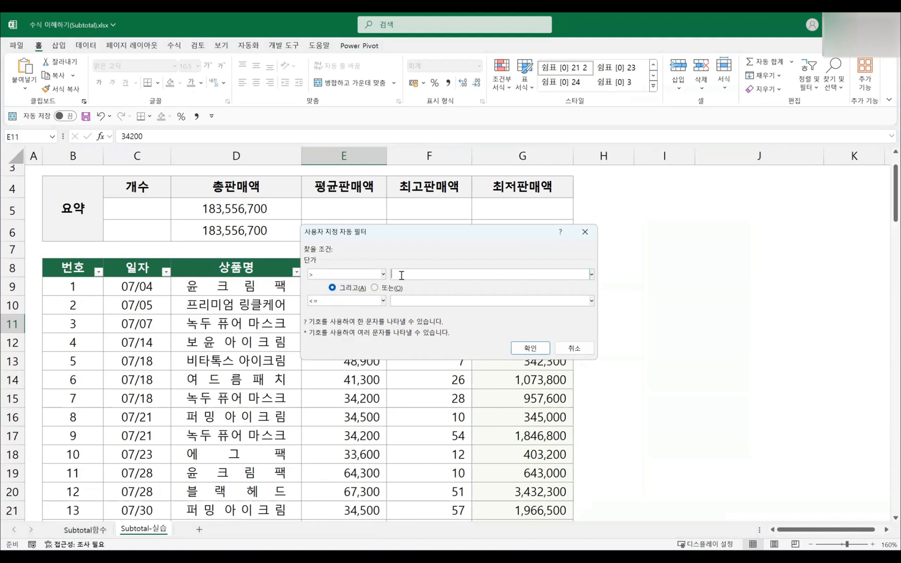
{"action": "type", "text": "40000"}
{"action": "left_click", "coordinate": [405, 305]}
{"action": "type", "text": "50000"}
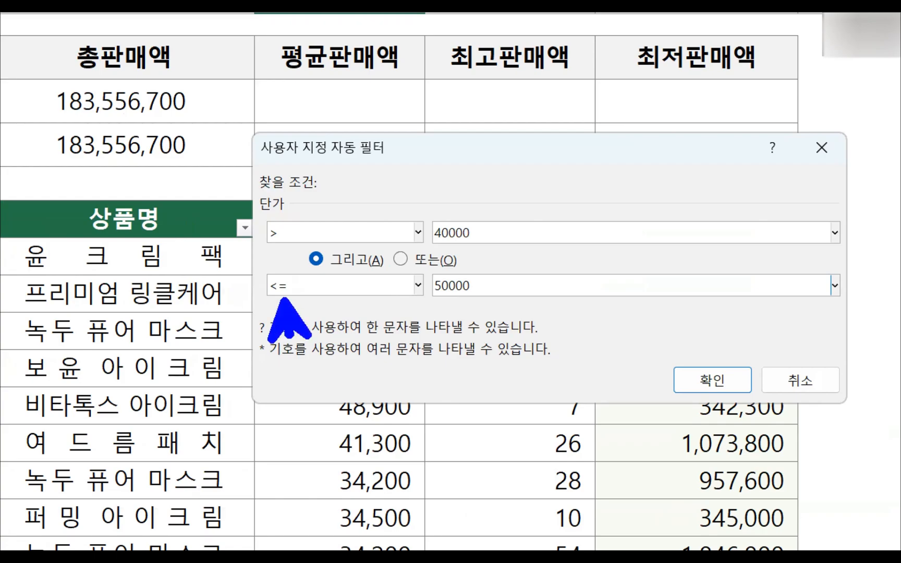
{"action": "key", "text": "Return"}
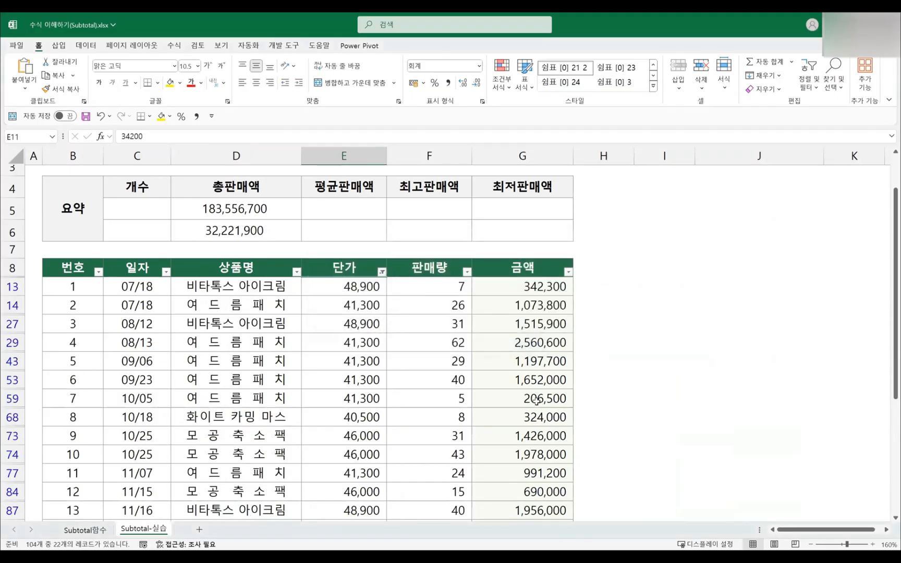
- Review the filtered rows and compare the visible 금액 values with the SUBTOTAL result in D6
{"action": "scroll", "coordinate": [363, 309], "scroll_direction": "down", "scroll_amount": 5}
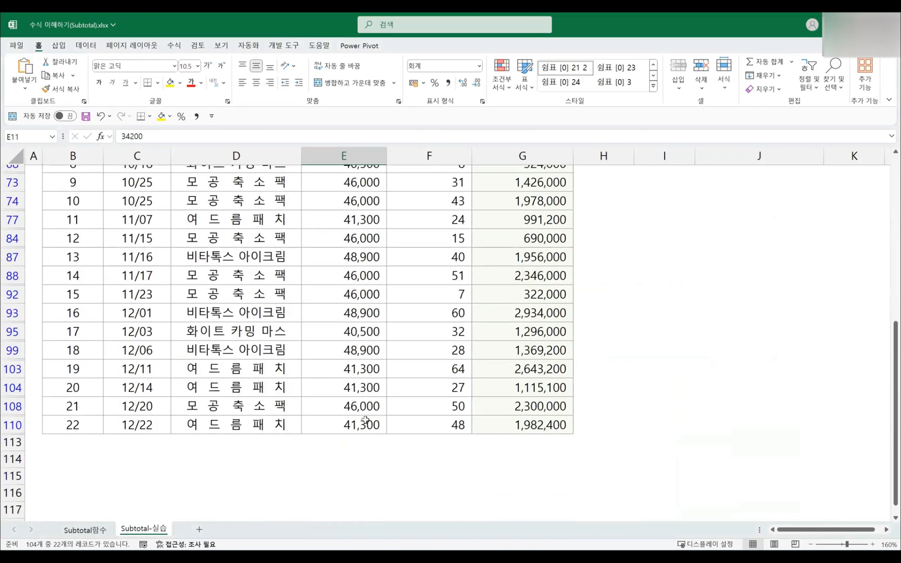
{"action": "scroll", "coordinate": [339, 432], "scroll_direction": "up", "scroll_amount": 5}
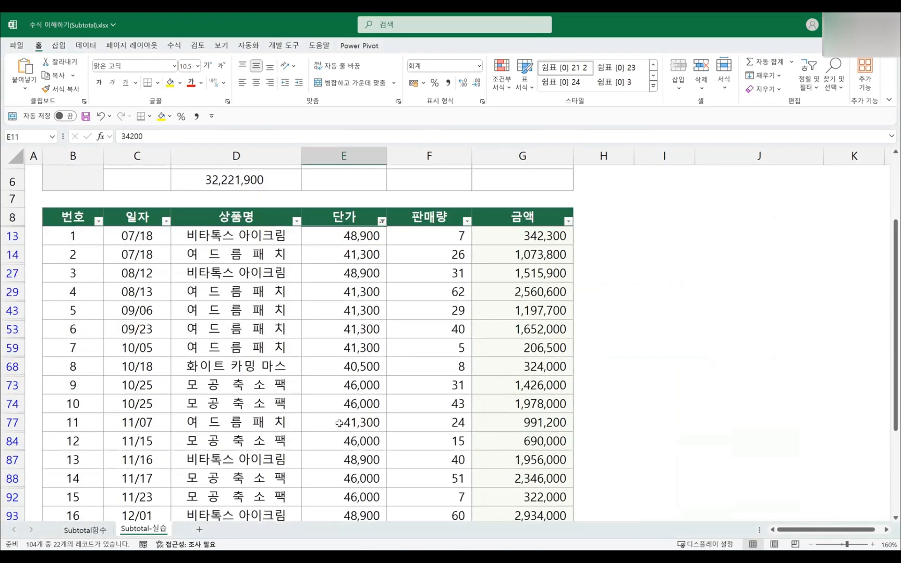
{"action": "scroll", "coordinate": [339, 425], "scroll_direction": "up", "scroll_amount": 1}
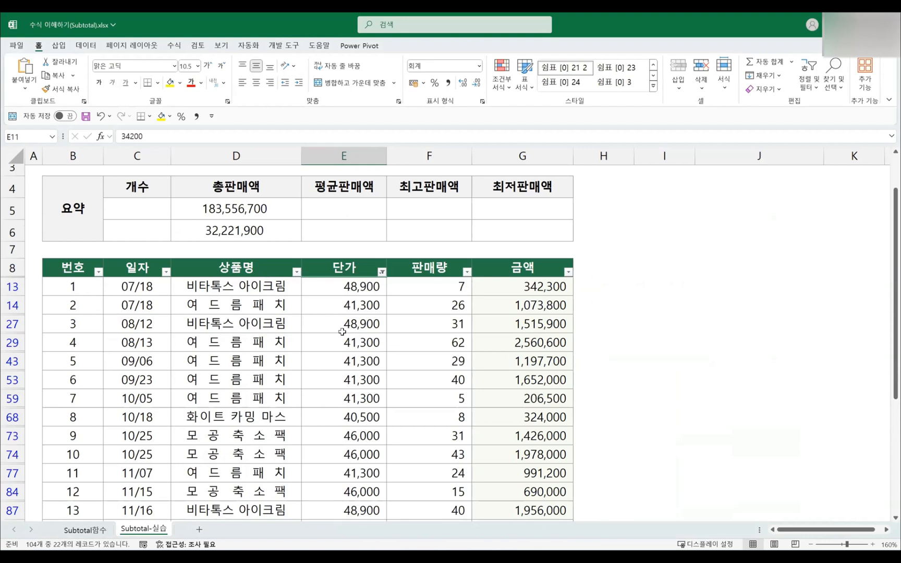
{"action": "key", "text": "ctrl+2"}
{"action": "left_click_drag", "start_coordinate": [342, 335], "coordinate": [403, 335]}
{"action": "mouse_move", "coordinate": [528, 365]}
{"action": "left_mouse_down"}
{"action": "mouse_move", "coordinate": [555, 328]}
{"action": "mouse_move", "coordinate": [536, 354]}
{"action": "left_mouse_up"}
{"action": "mouse_move", "coordinate": [527, 318]}
{"action": "left_mouse_down"}
{"action": "mouse_move", "coordinate": [394, 220]}
{"action": "mouse_move", "coordinate": [297, 224]}
{"action": "mouse_move", "coordinate": [306, 236]}
{"action": "mouse_move", "coordinate": [191, 246]}
{"action": "left_mouse_up"}
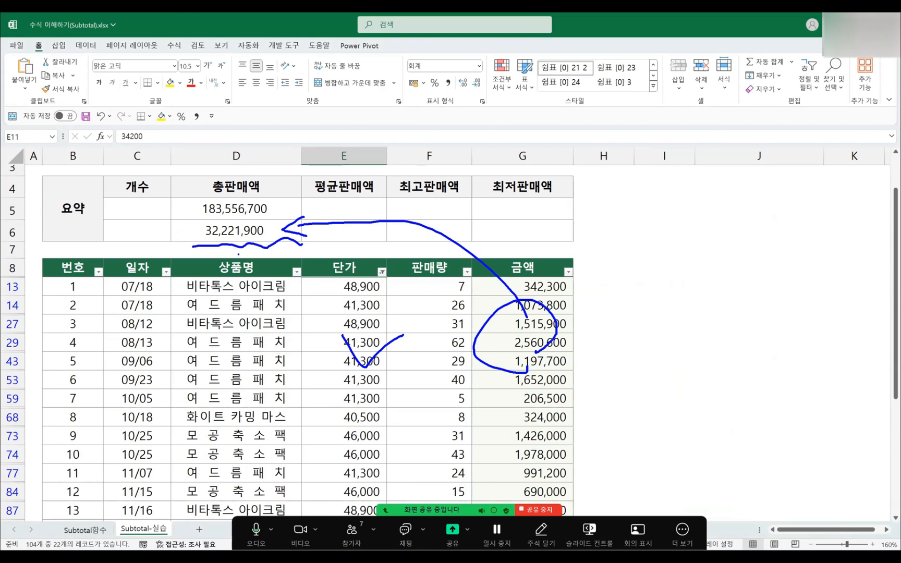
{"action": "mouse_move", "coordinate": [272, 223]}
{"action": "left_mouse_down"}
{"action": "mouse_move", "coordinate": [255, 218]}
{"action": "mouse_move", "coordinate": [180, 241]}
{"action": "mouse_move", "coordinate": [275, 225]}
{"action": "mouse_move", "coordinate": [262, 219]}
{"action": "left_mouse_up"}
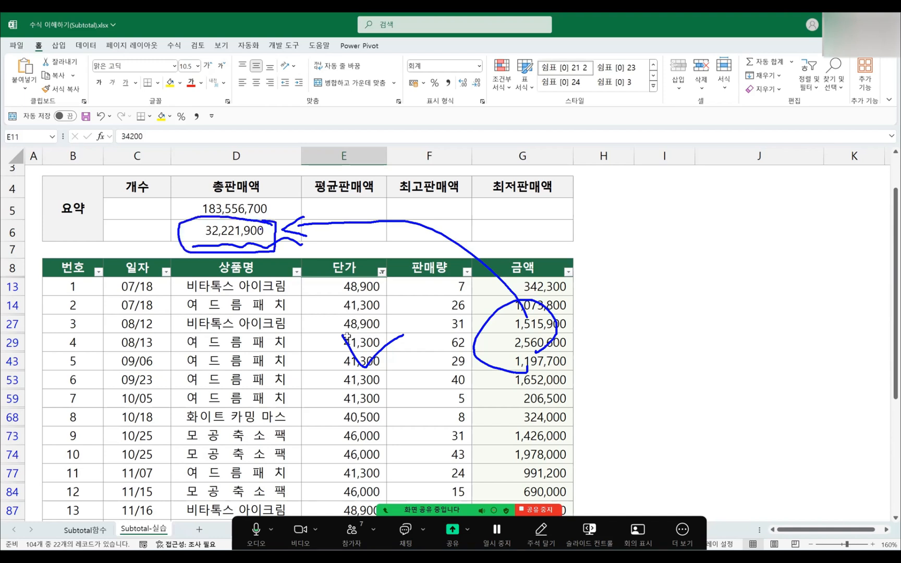
- Write the note "단가 40,000원 이상 제품의 합계" in cell I4 beside the summary table
{"action": "left_click", "coordinate": [690, 323]}
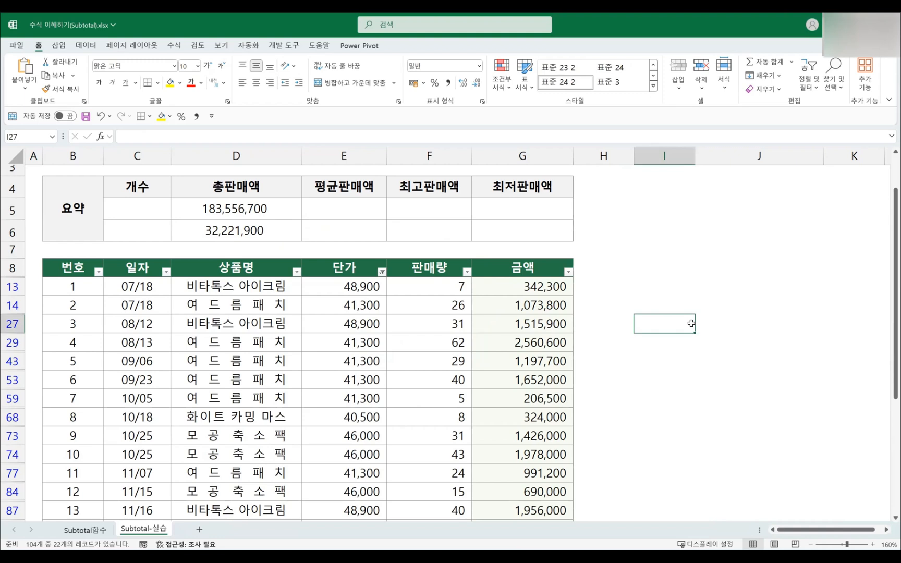
{"action": "left_click", "coordinate": [681, 191]}
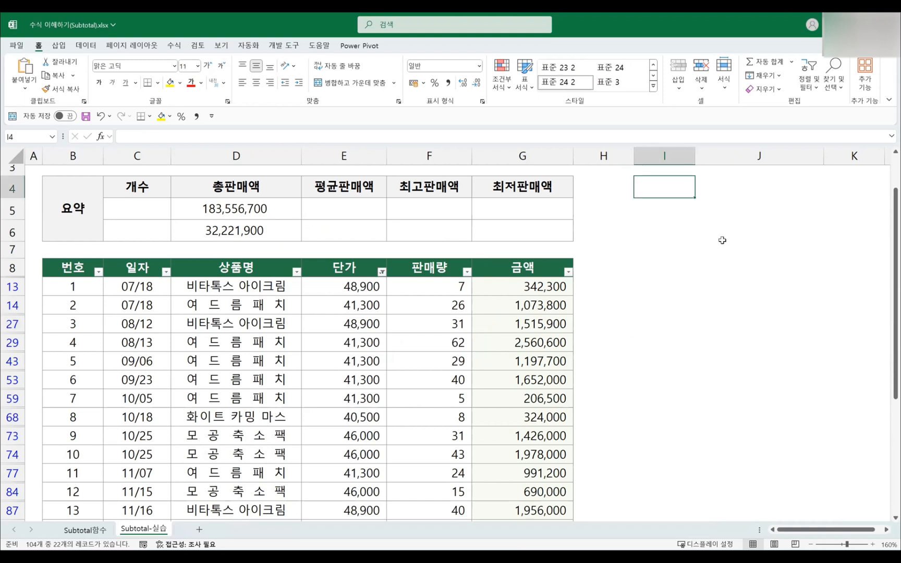
{"action": "type", "text": "eks"}
{"action": "key", "text": "BackSpace"}
{"action": "key", "text": "BackSpace"}
{"action": "key", "text": "BackSpace"}
{"action": "key", "text": "Hangul"}
{"action": "type", "text": "단가 40"}
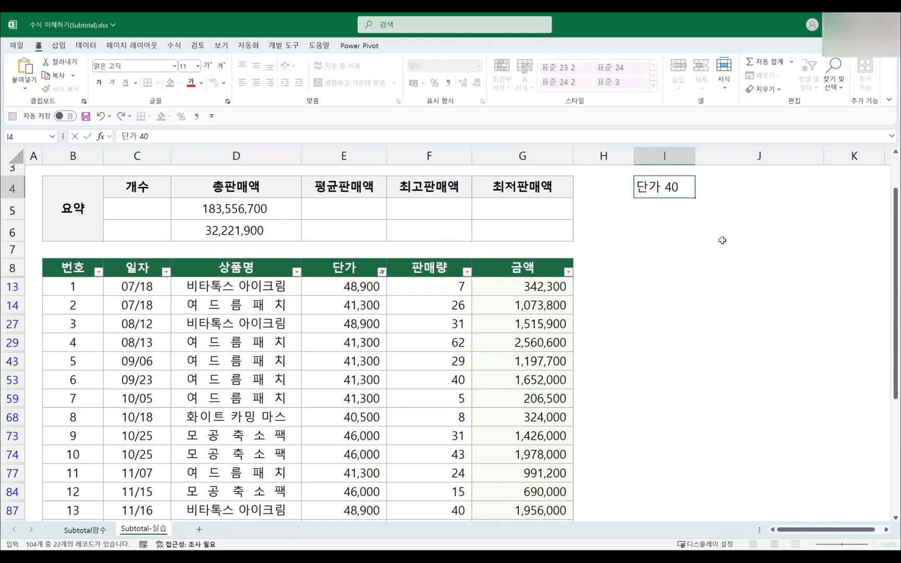
{"action": "type", "text": ",000원 이상 제"}
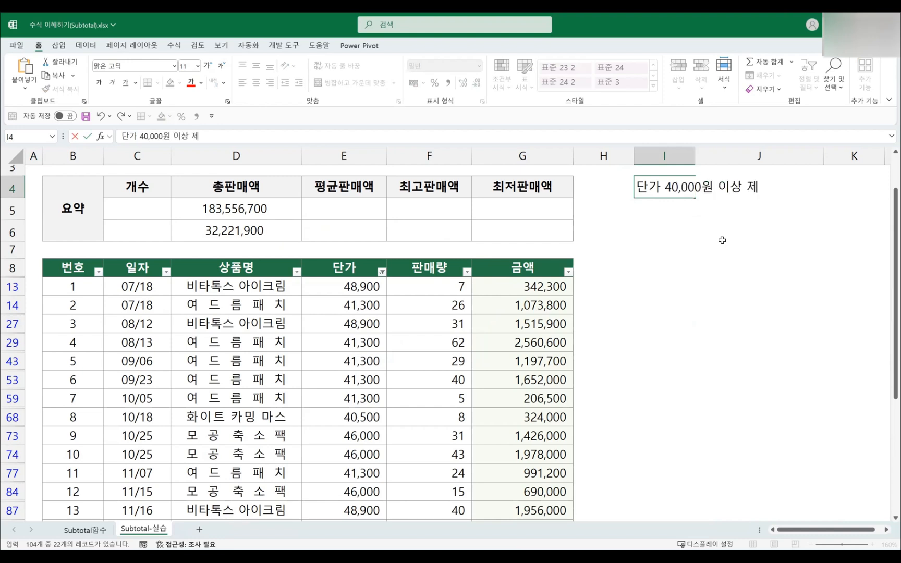
{"action": "type", "text": "품으의 합계"}
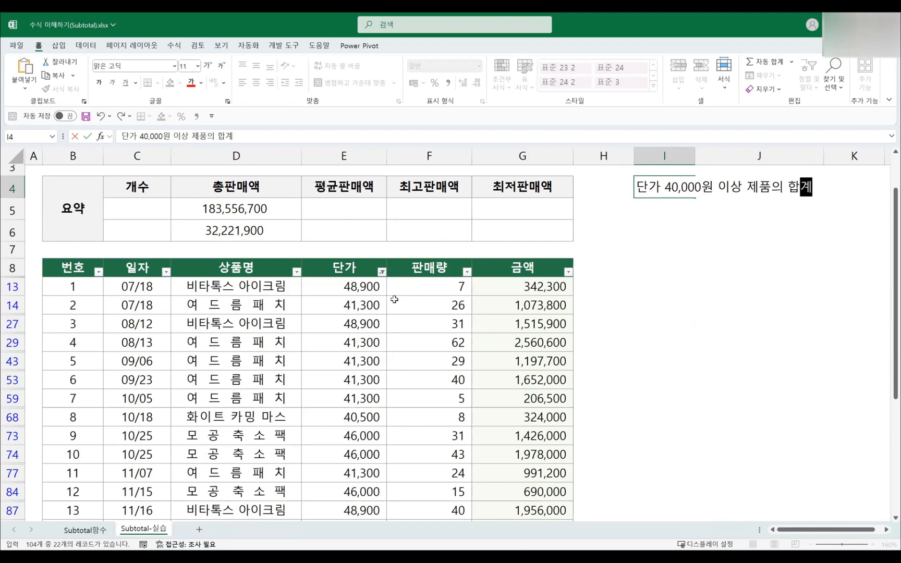
- Commit the note and restore all rows by selecting every value (모두 선택) in the 단가 filter
{"action": "left_click", "coordinate": [383, 273]}
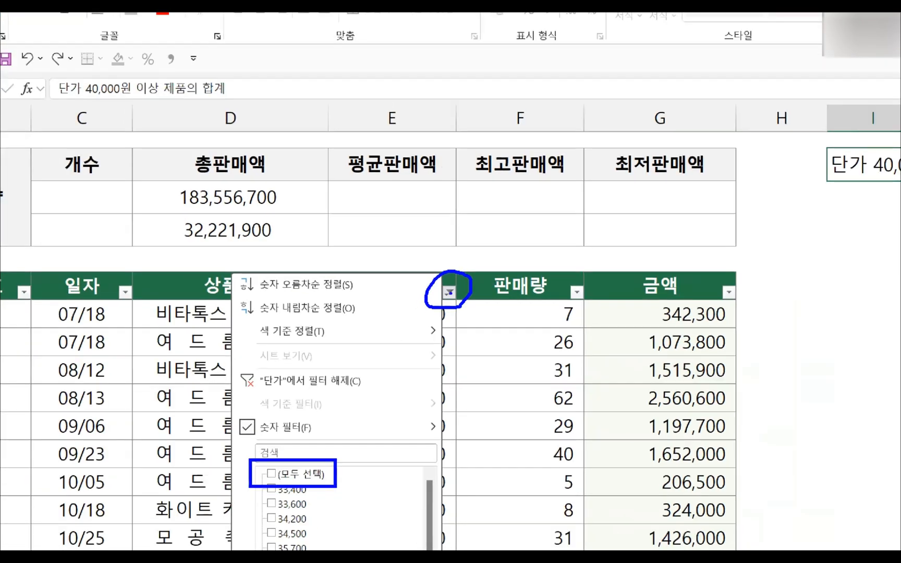
{"action": "key", "text": "Escape"}
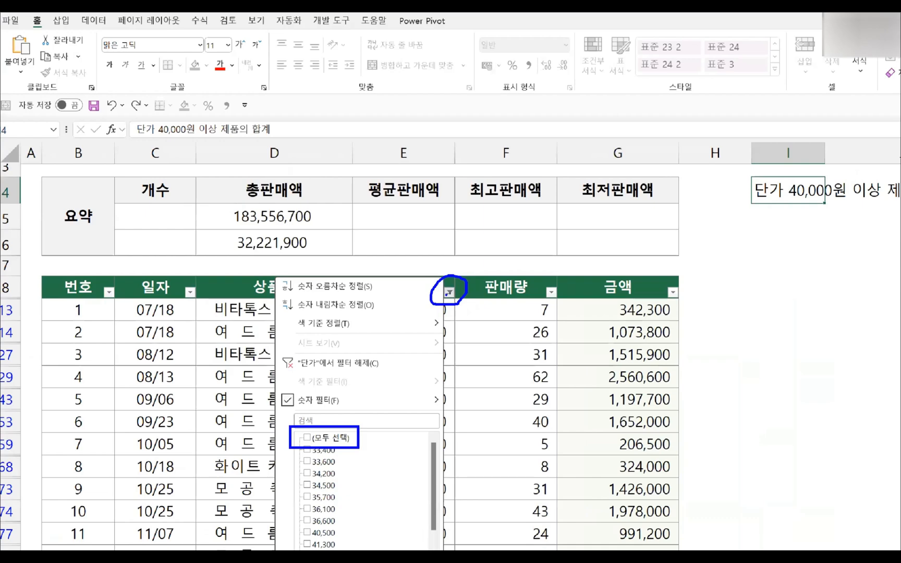
{"action": "left_click", "coordinate": [382, 271]}
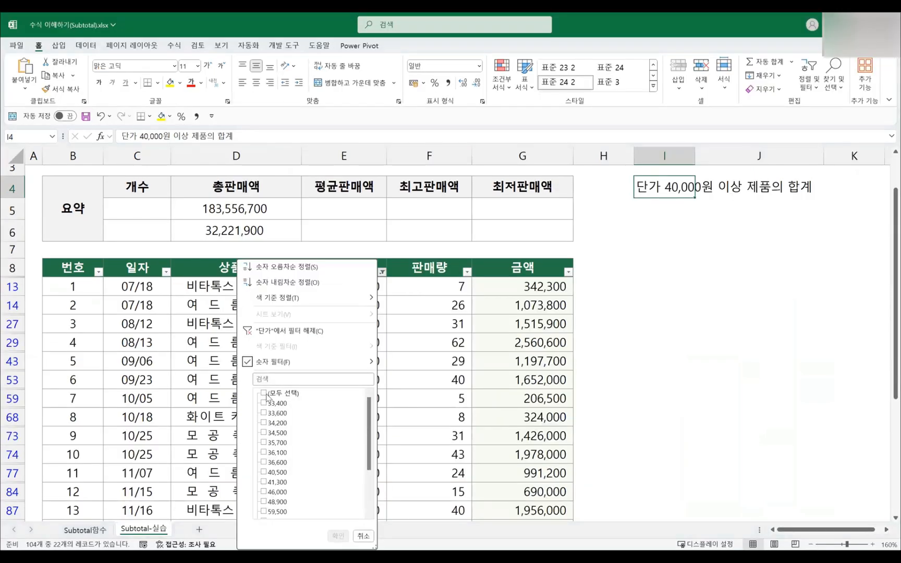
{"action": "left_click", "coordinate": [267, 395]}
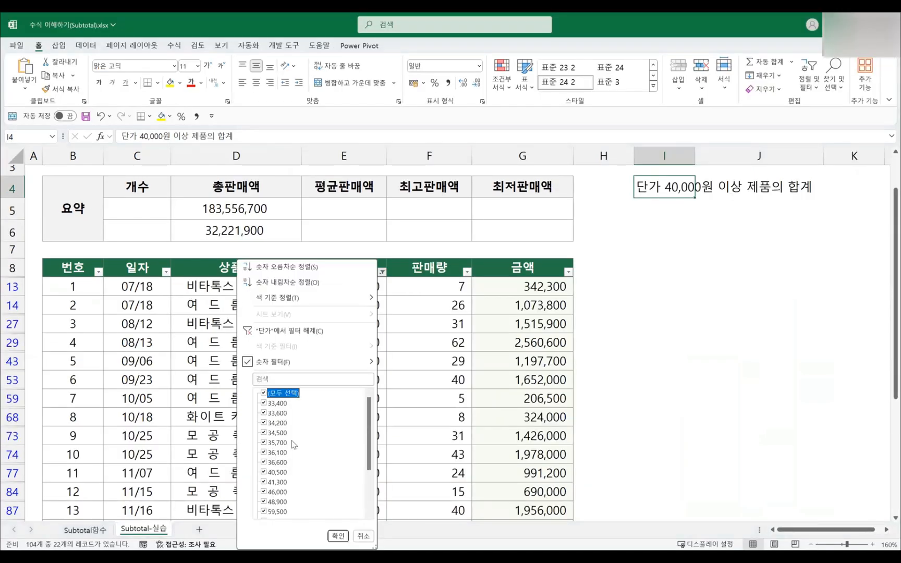
{"action": "left_click", "coordinate": [339, 536]}
{"action": "left_click", "coordinate": [649, 373]}
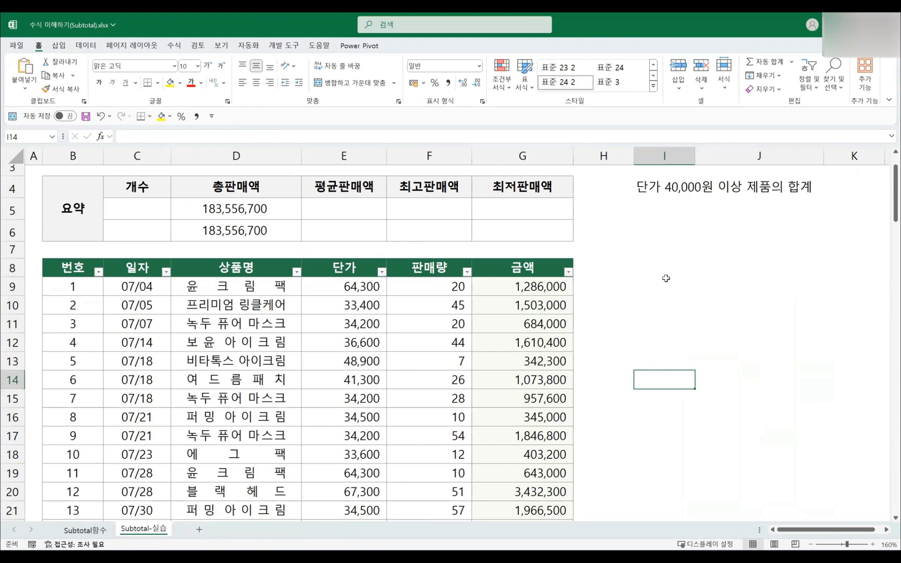
- Replace the note in cell I4 with the label "에그팩 합계" and widen column I to fit it
{"action": "left_click", "coordinate": [646, 188]}
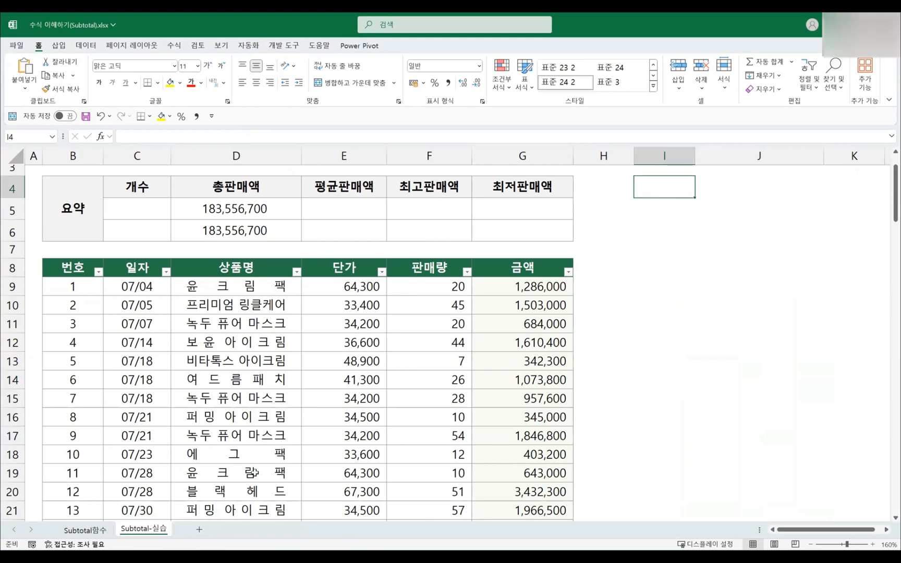
{"action": "scroll", "coordinate": [219, 457], "scroll_direction": "down", "scroll_amount": 3}
{"action": "scroll", "coordinate": [219, 457], "scroll_direction": "up", "scroll_amount": 3}
{"action": "scroll", "coordinate": [219, 458], "scroll_direction": "up", "scroll_amount": 1}
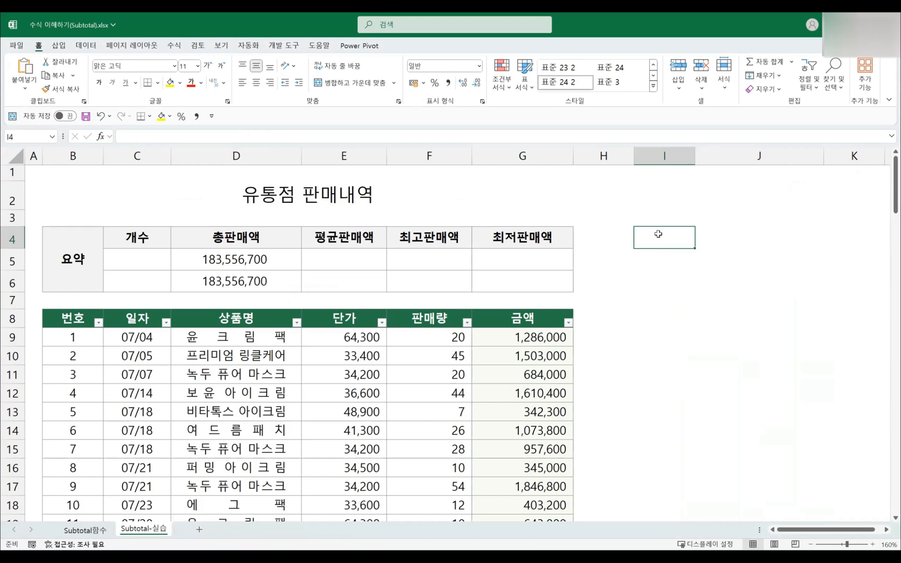
{"action": "type", "text": "에"}
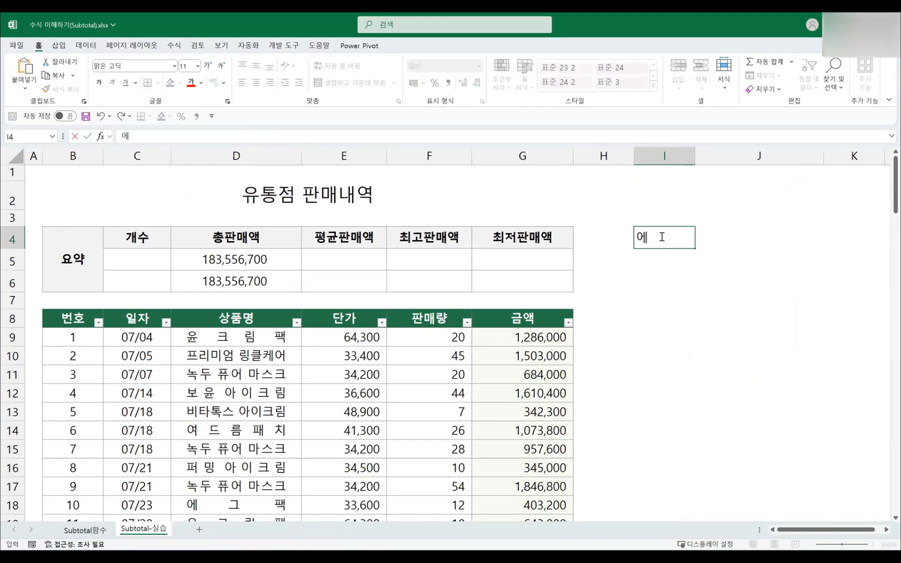
{"action": "type", "text": "ㄱㅡ팩 합"}
{"action": "type", "text": "계"}
{"action": "key", "text": "Return"}
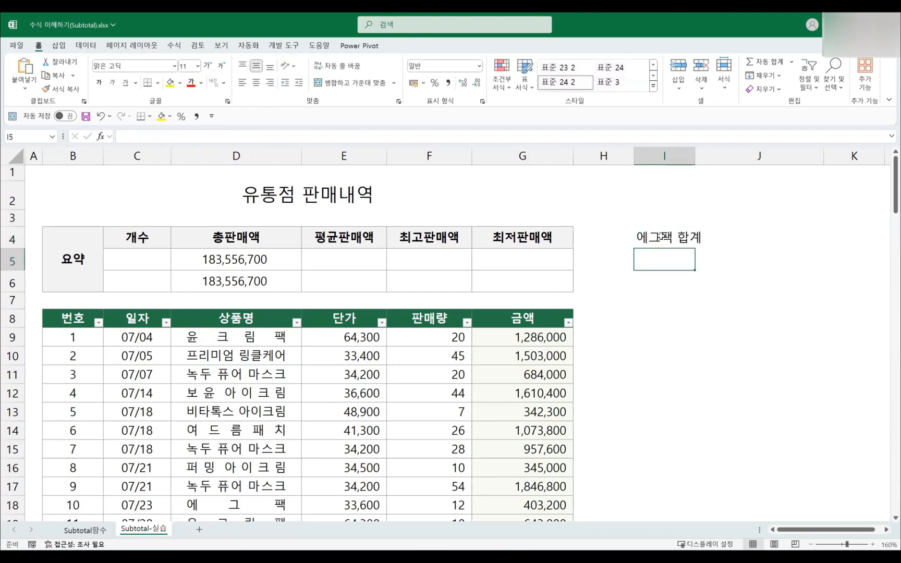
{"action": "left_click_drag", "start_coordinate": [695, 155], "coordinate": [708, 155]}
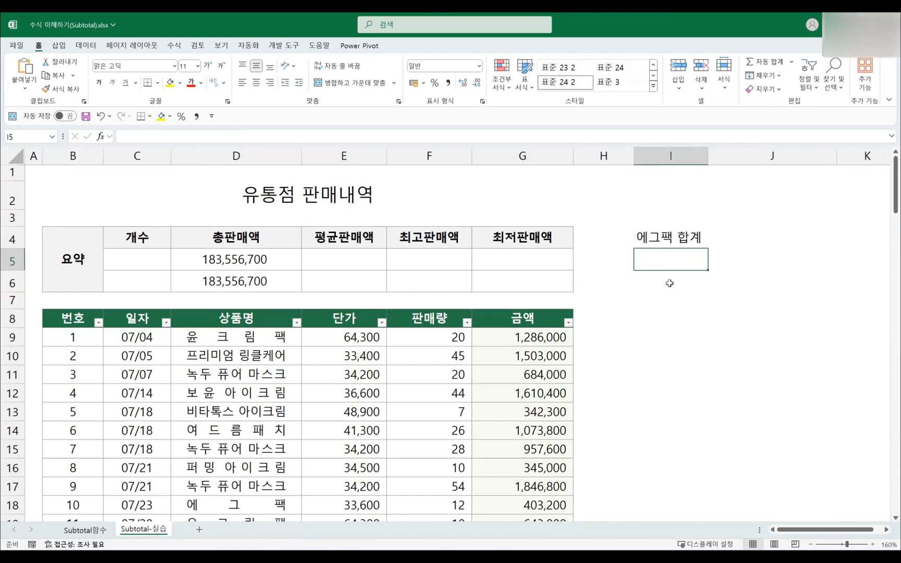
- Enter the label "단가 30,000대 제품의 합계" in cell J4 beside the 에그팩 합계 label
{"action": "scroll", "coordinate": [669, 283], "scroll_direction": "down", "scroll_amount": 1}
{"action": "left_click", "coordinate": [742, 186]}
{"action": "type", "text": "단가 3"}
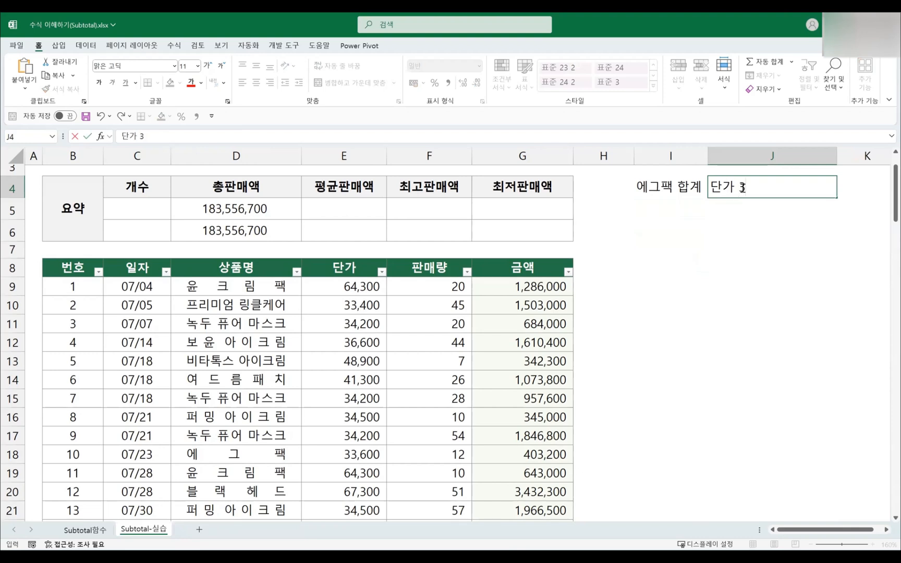
{"action": "type", "text": "0,000대 제품의"}
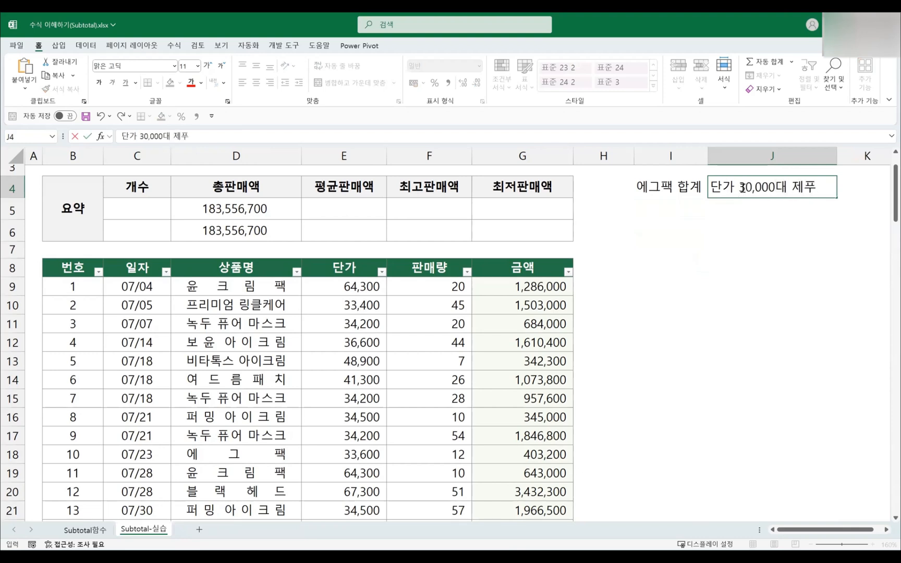
{"action": "type", "text": " 합계"}
{"action": "key", "text": "ctrl+Return"}
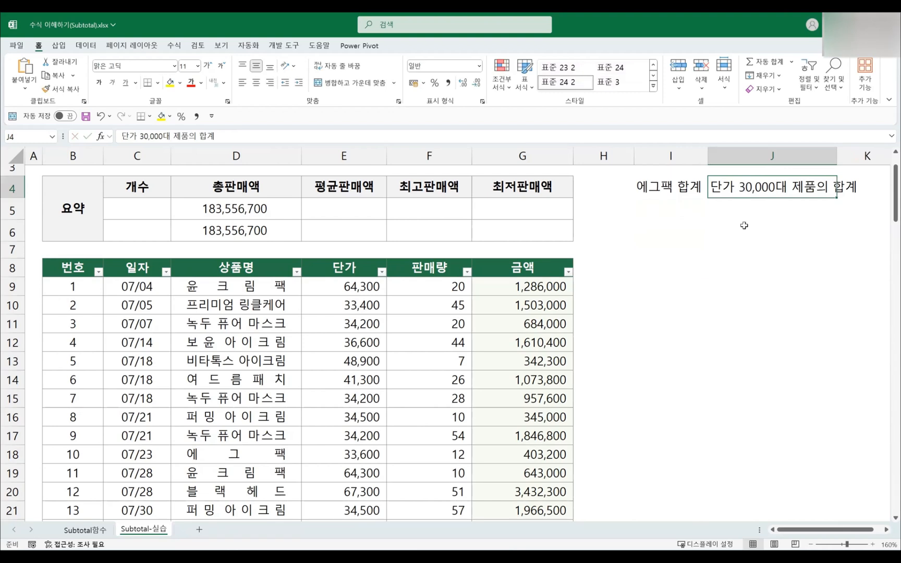
- Handwrite the range 30~39 above the label in J4, clear the ink, and highlight the range I4:J5
{"action": "key", "text": "ctrl+2"}
{"action": "mouse_move", "coordinate": [718, 162]}
{"action": "left_mouse_down"}
{"action": "mouse_move", "coordinate": [730, 177]}
{"action": "mouse_move", "coordinate": [754, 165]}
{"action": "mouse_move", "coordinate": [801, 166]}
{"action": "left_mouse_up"}
{"action": "left_click_drag", "start_coordinate": [808, 160], "coordinate": [811, 176]}
{"action": "left_click_drag", "start_coordinate": [851, 164], "coordinate": [844, 198]}
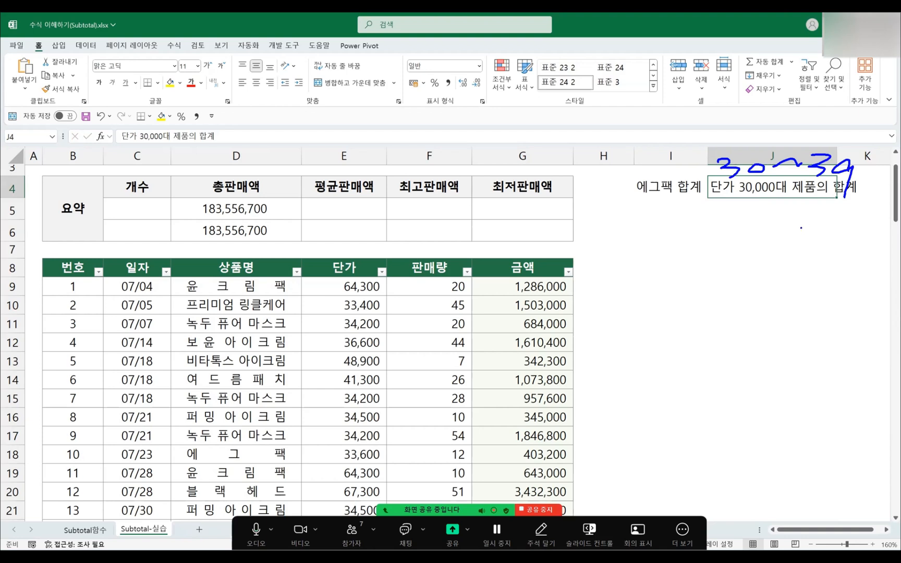
{"action": "key", "text": "Escape"}
{"action": "key", "text": "Left"}
{"action": "key", "text": "Right"}
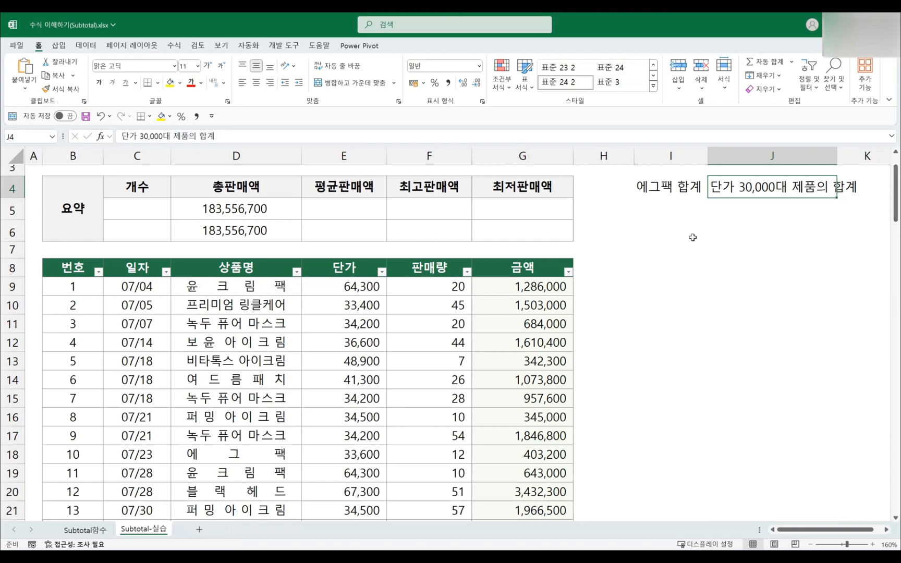
{"action": "left_click_drag", "start_coordinate": [670, 187], "coordinate": [787, 198]}
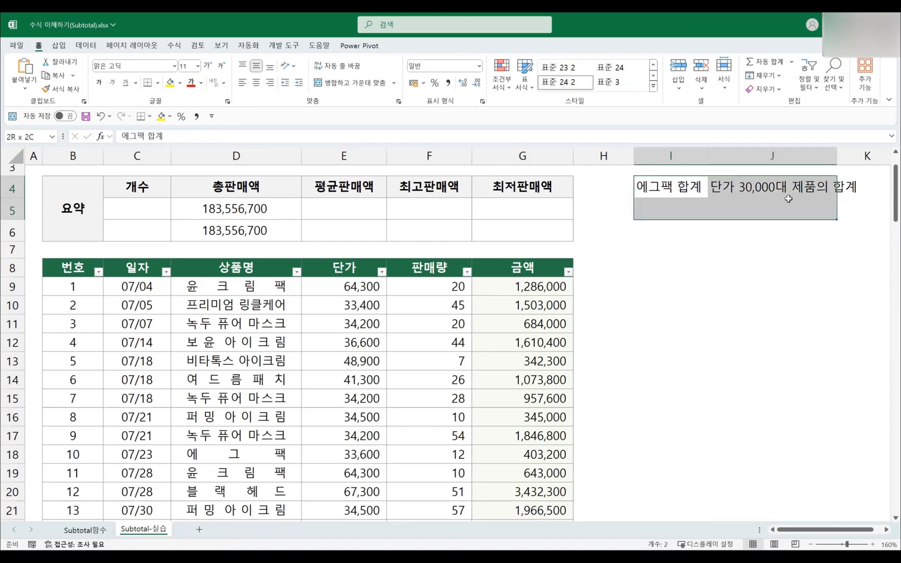
- Switch to PowerPoint and enter "Sum" as the first line of the text box on the 추가 slide
{"action": "key", "text": "alt+Tab"}
{"action": "type", "text": "녀"}
{"action": "key", "text": "BackSpace"}
{"action": "key", "text": "BackSpace"}
{"action": "key", "text": "Hangul"}
{"action": "type", "text": "sum"}
{"action": "key", "text": "Return"}
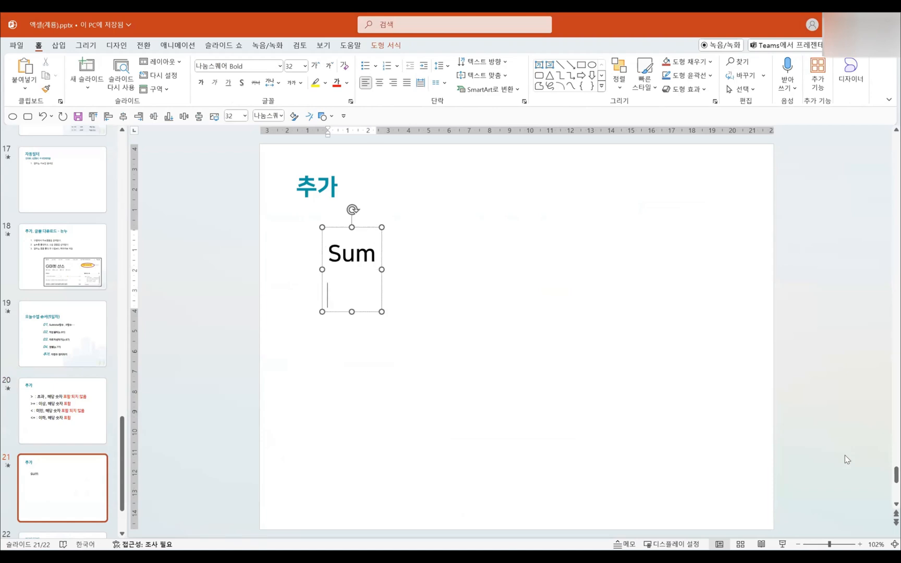